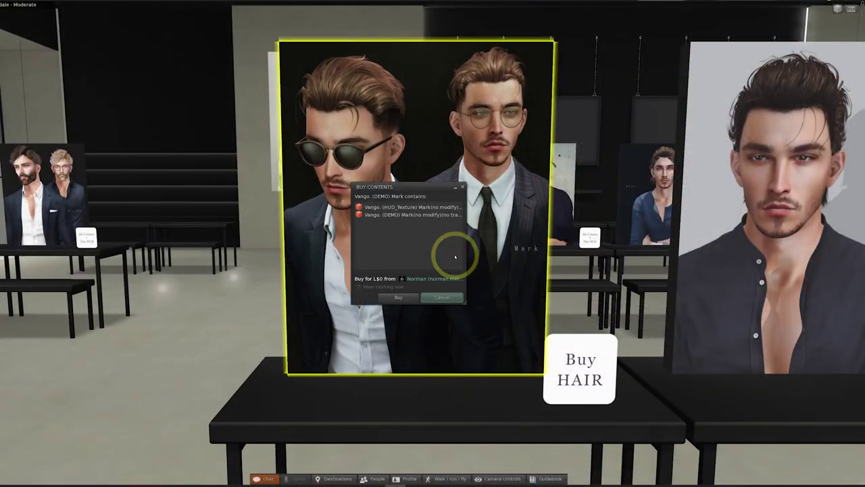
- Buy the Vango. (DEMO) Mark hair demo for L$0 from the vendor's Buy Contents dialog
left_click(397, 298)
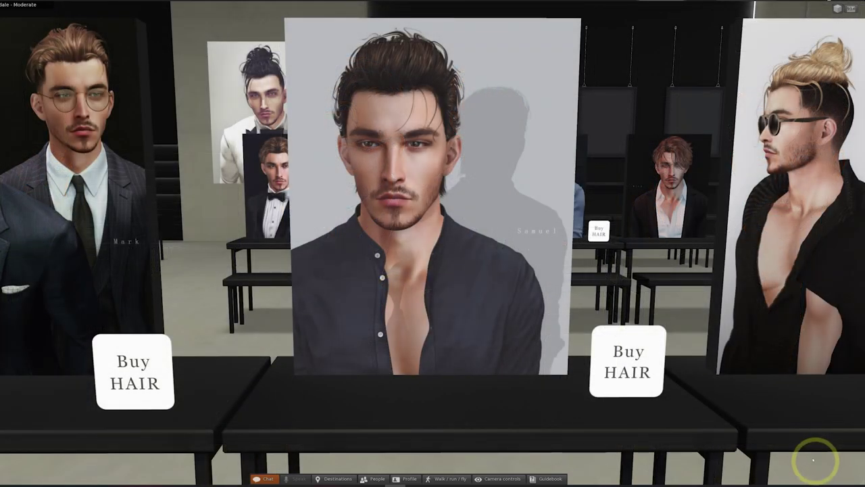
- Pay the Samuel Buy HAIR vendor L$350 and confirm the payment
right_click(628, 355)
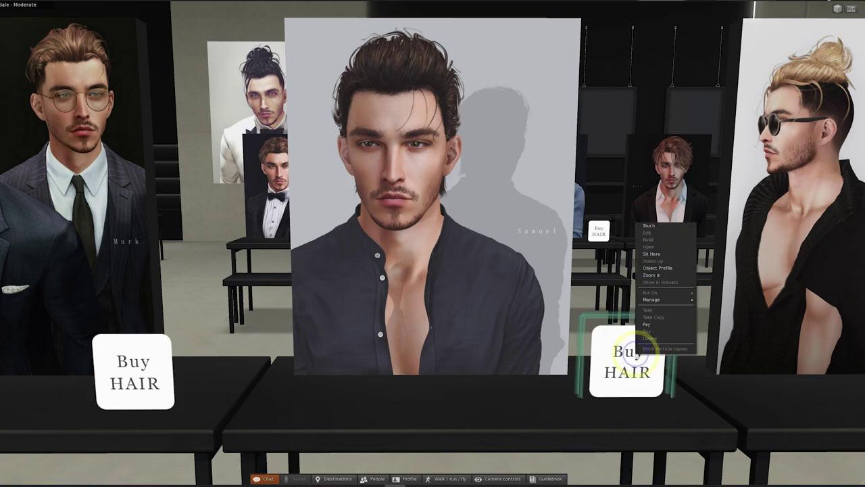
left_click(646, 325)
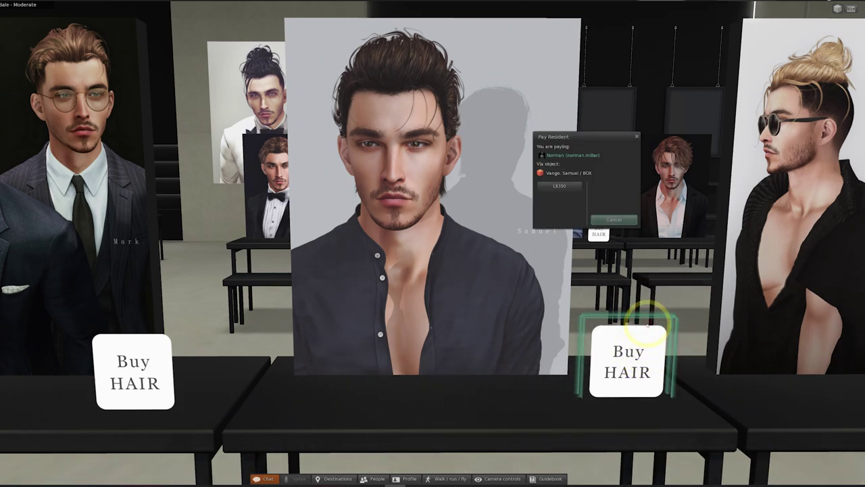
left_click(565, 188)
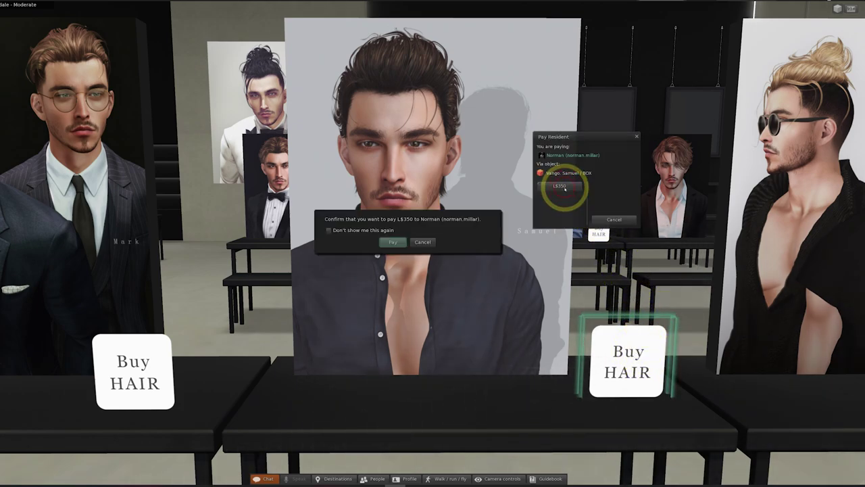
left_click(393, 242)
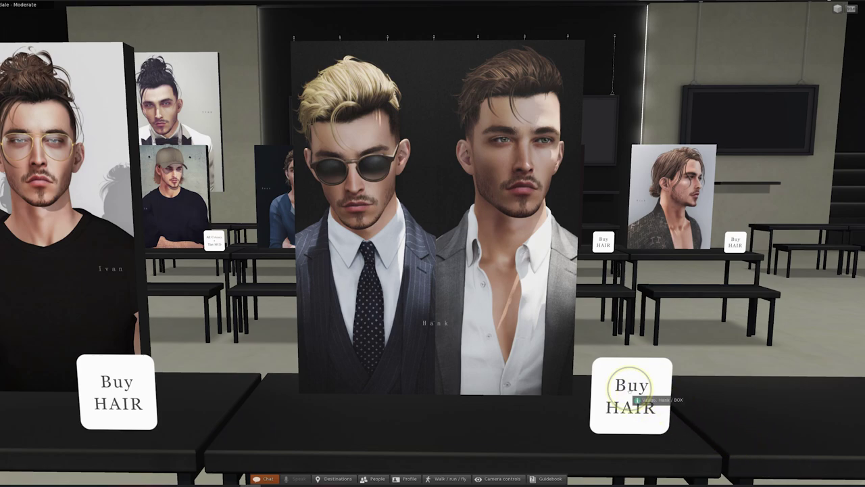
- Pay the Hank Buy HAIR vendor L$350
right_click(633, 389)
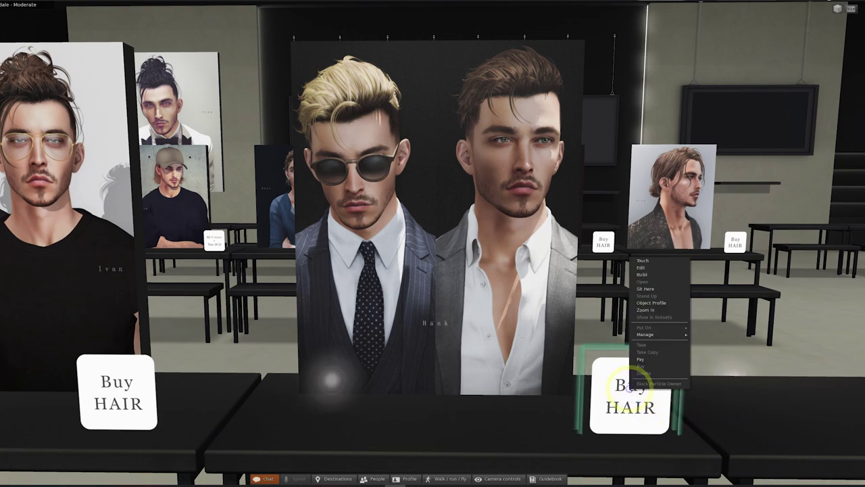
left_click(643, 359)
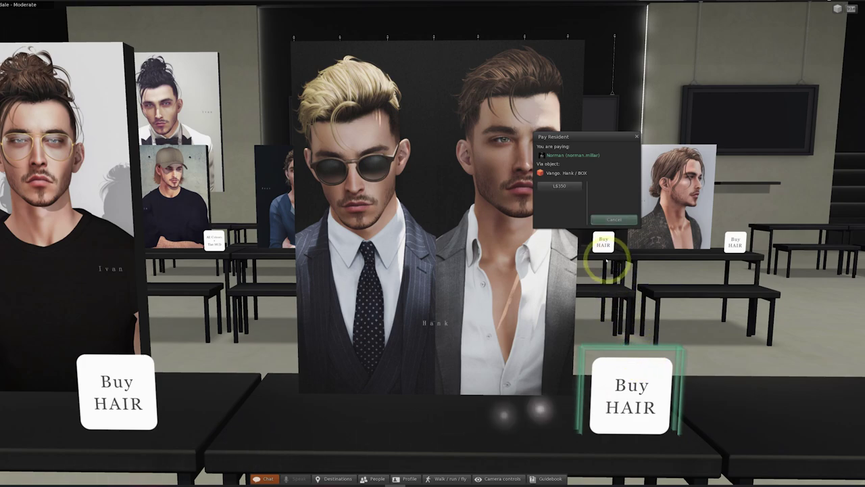
left_click(562, 187)
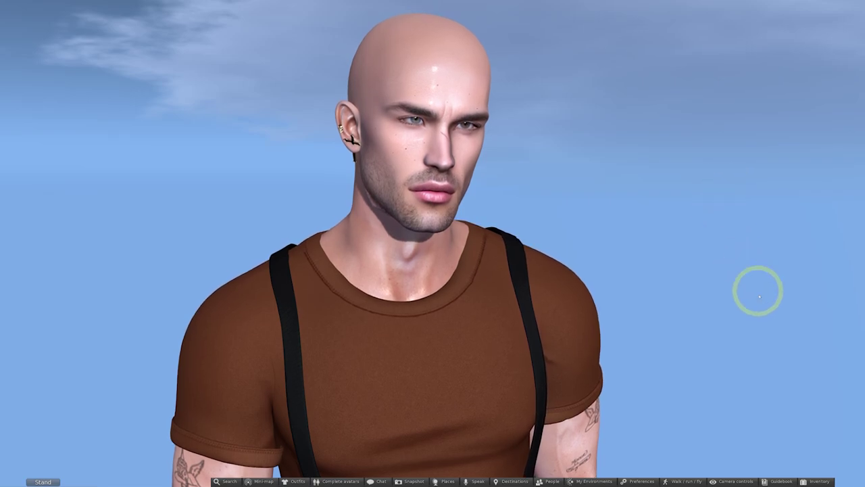
- Attach the Vango. Hank / BOX from inventory to the avatar
left_click(818, 480)
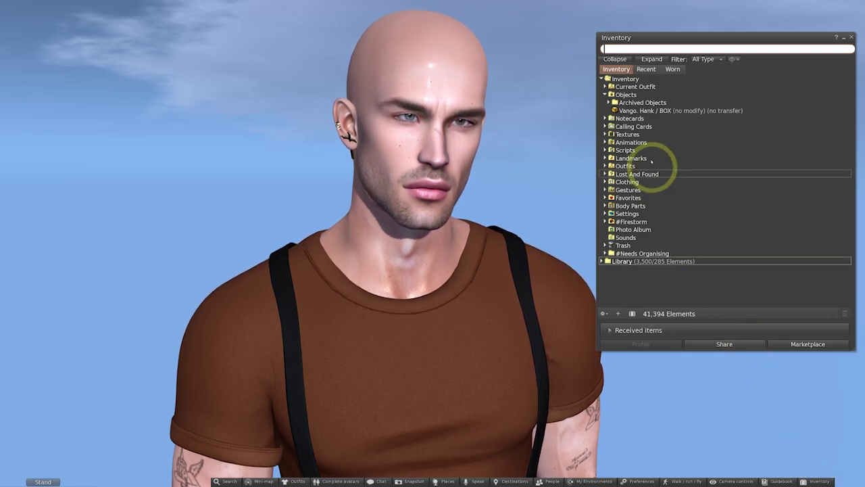
left_click(647, 110)
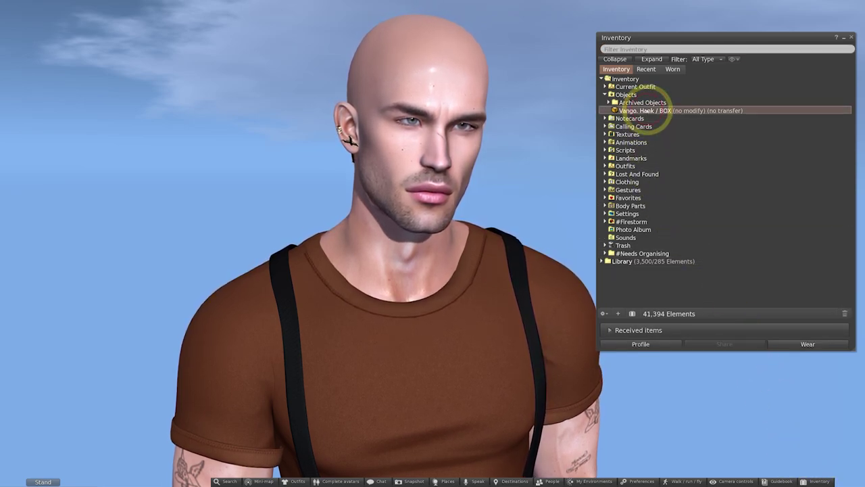
right_click(647, 110)
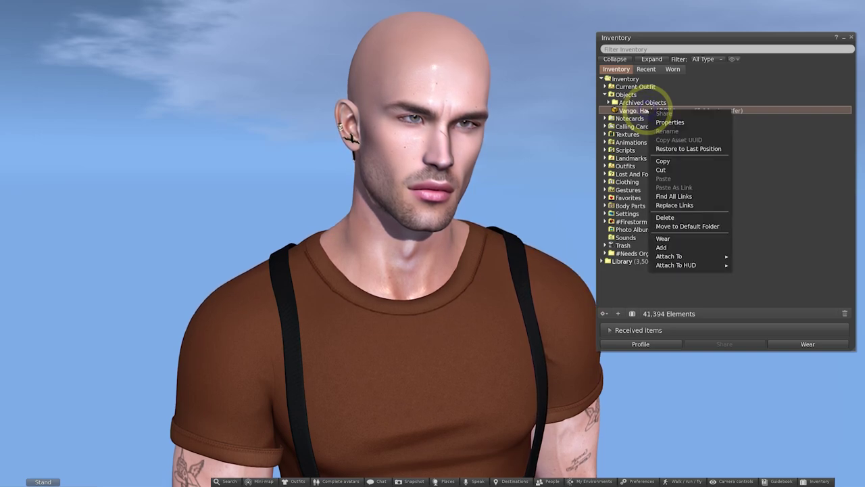
left_click(669, 249)
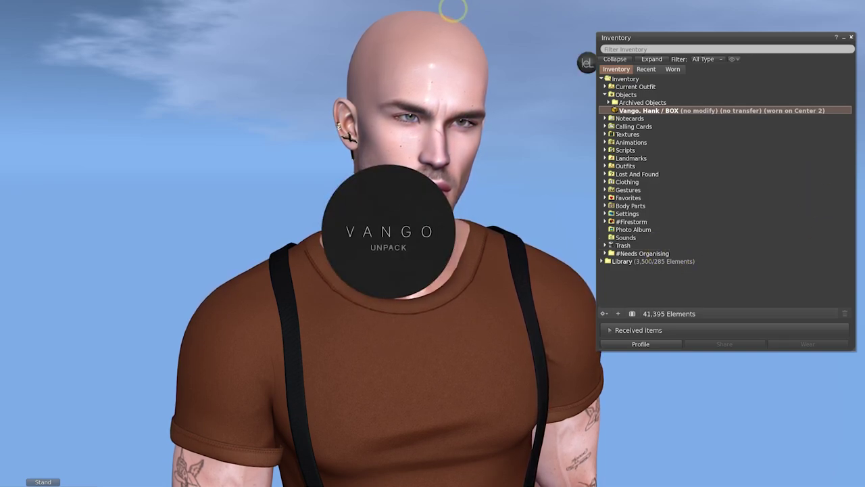
- Unpack the Hank box, accept the Vango. Hank / BOX folder, and expand it
key("ctrl+i")
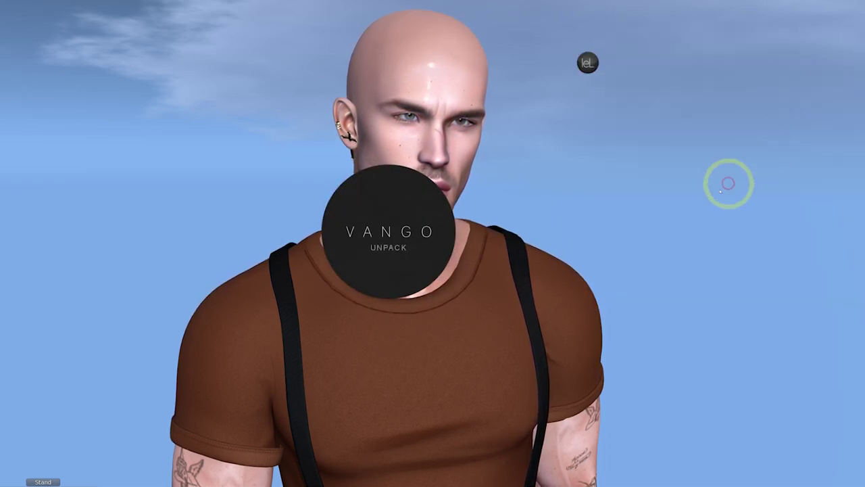
left_click(408, 244)
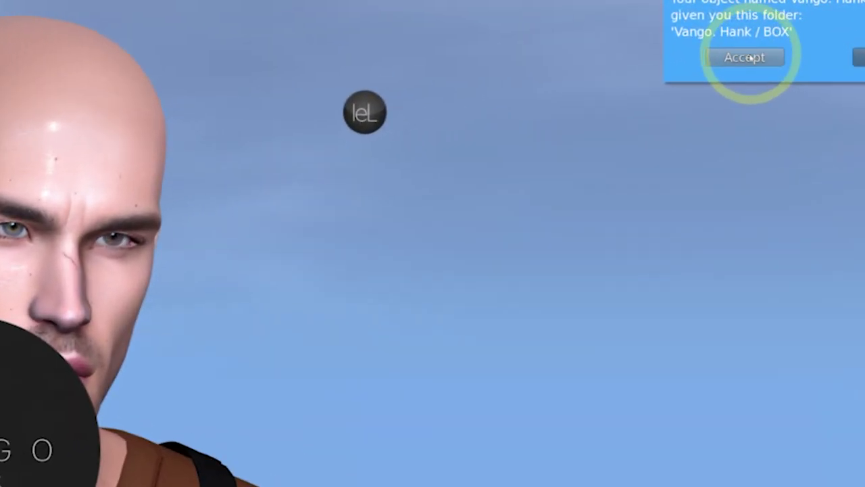
left_click(745, 58)
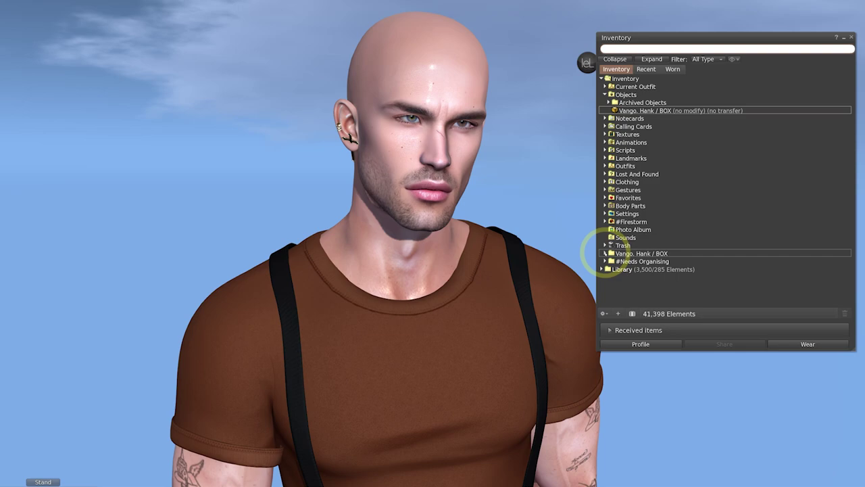
left_click(605, 252)
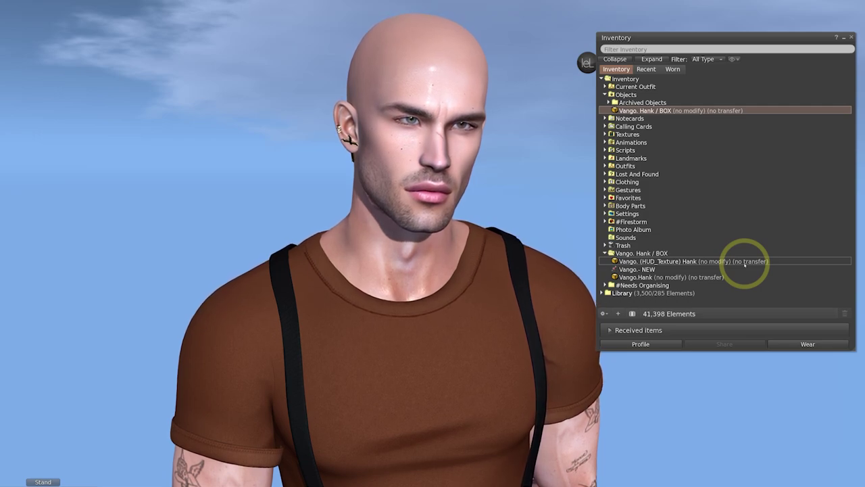
- Filter the inventory by 'ortega' and collapse the Outfits folder matches
left_click(624, 49)
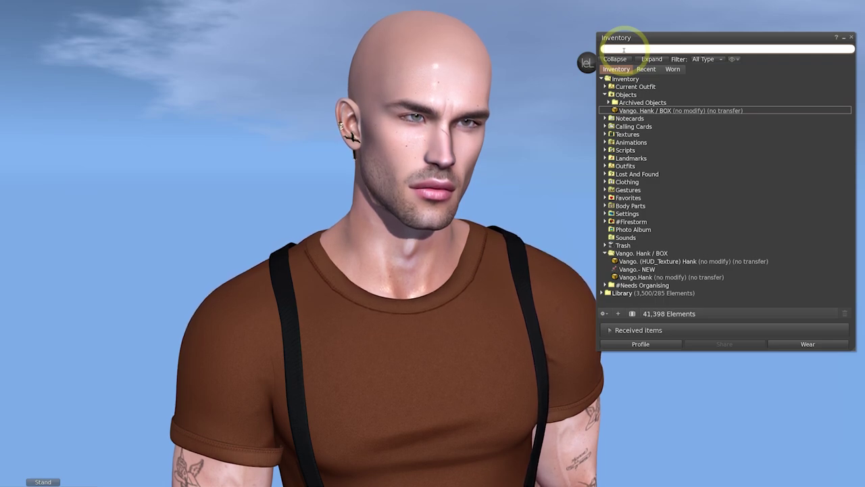
type("ort")
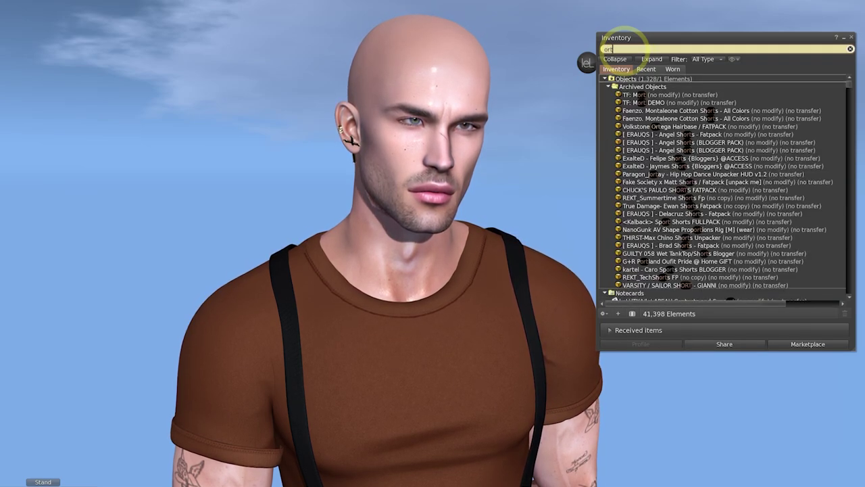
type("ega")
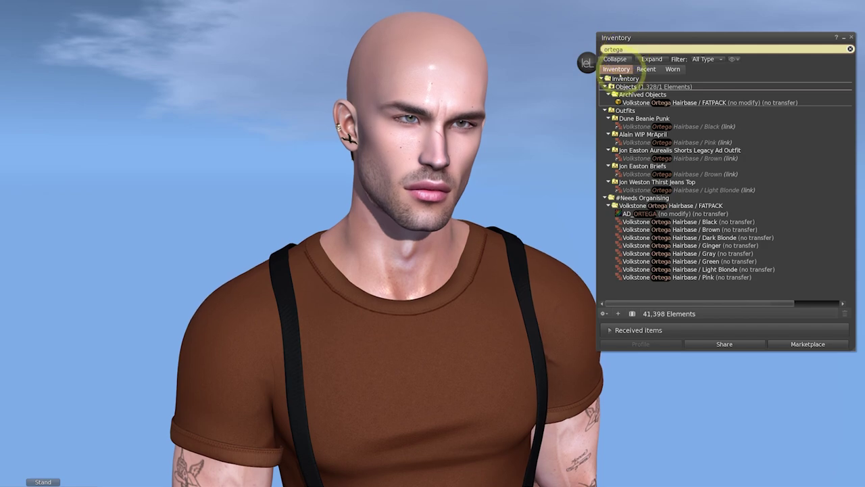
left_click(606, 110)
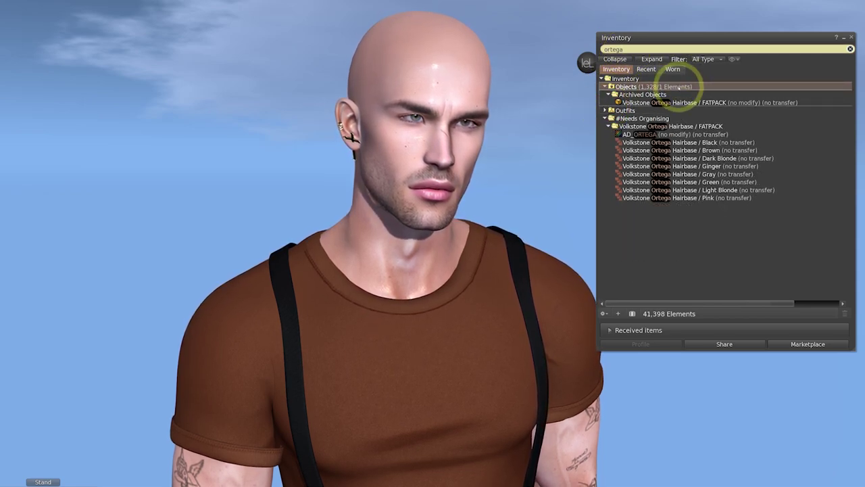
- Add the Volkstone Ortega Hairbase / Brown and zoom the camera onto the face
left_click(696, 150)
right_click(705, 150)
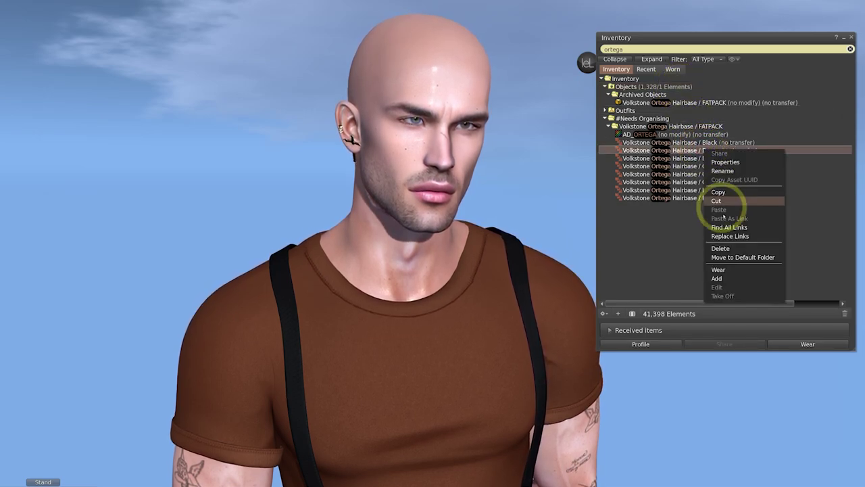
left_click(717, 278)
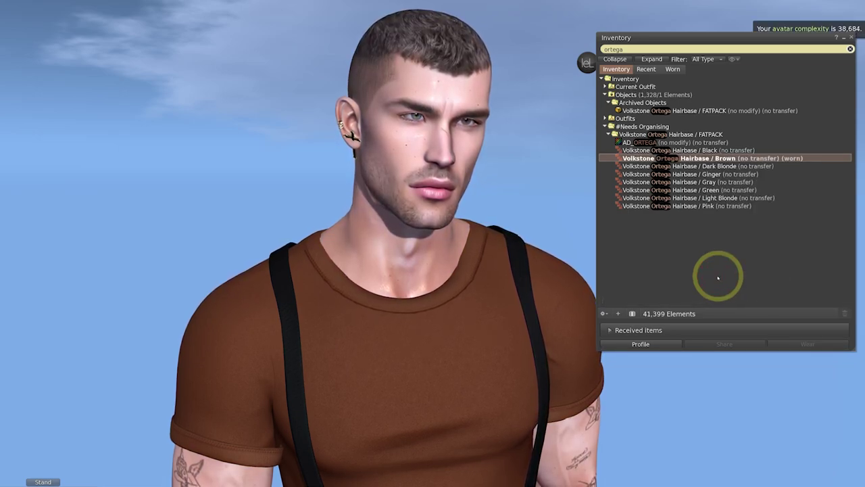
left_click(406, 241, "alt")
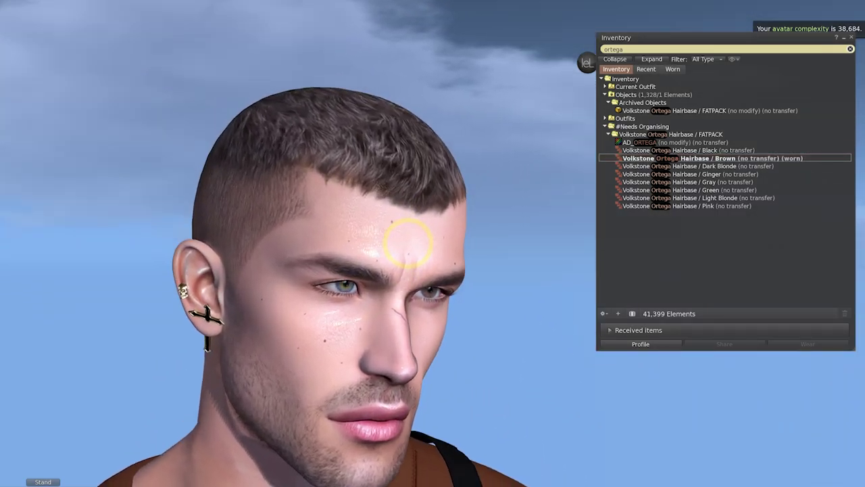
left_click_drag(338, 241, 407, 242)
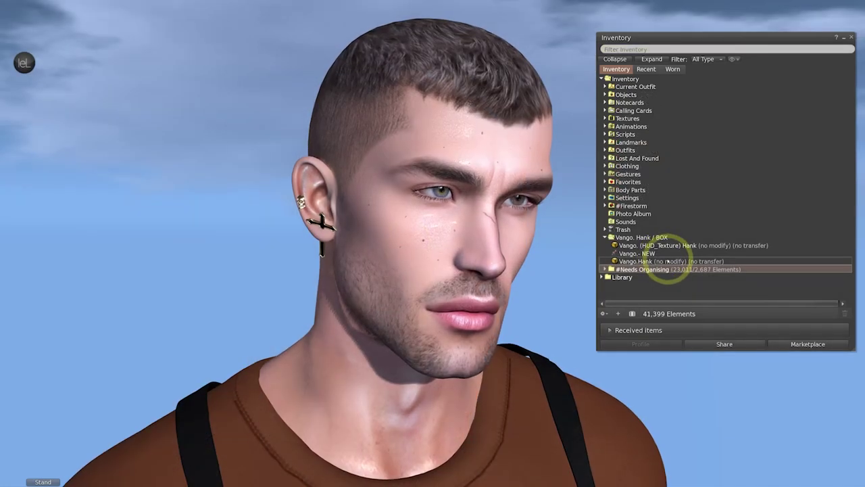
- Add the Vango.Hank hair and its Vango. (HUD_Texture) Hank colour HUD to the avatar
left_click(667, 261)
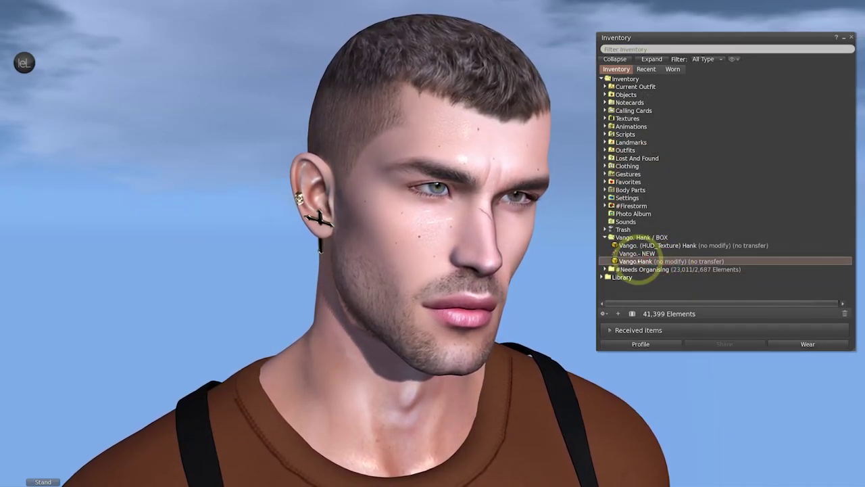
right_click(637, 261)
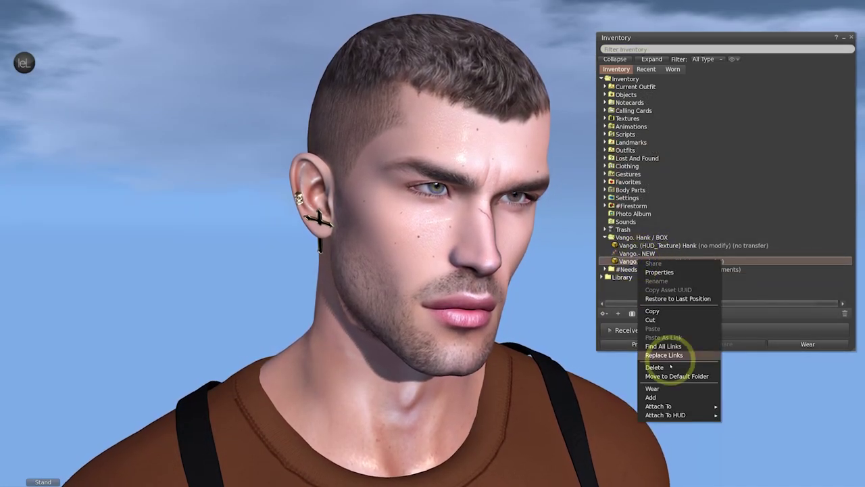
left_click(651, 397)
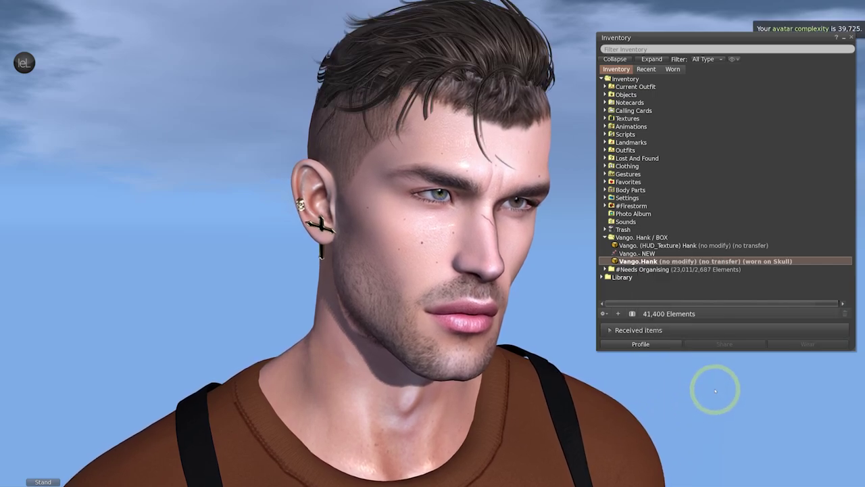
right_click(677, 245)
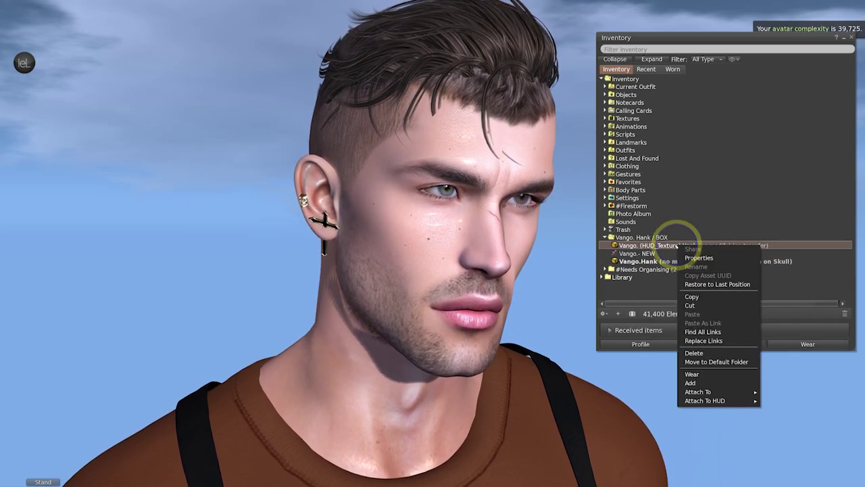
left_click(691, 382)
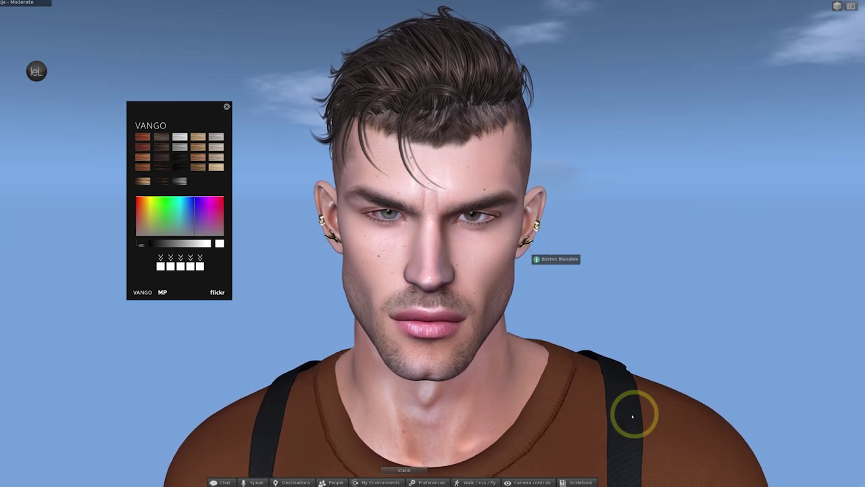
- Stretch the Vango.Hank hair XYZ by +5% twice, check the fit, and finish resizing
left_click_drag(385, 233, 406, 231)
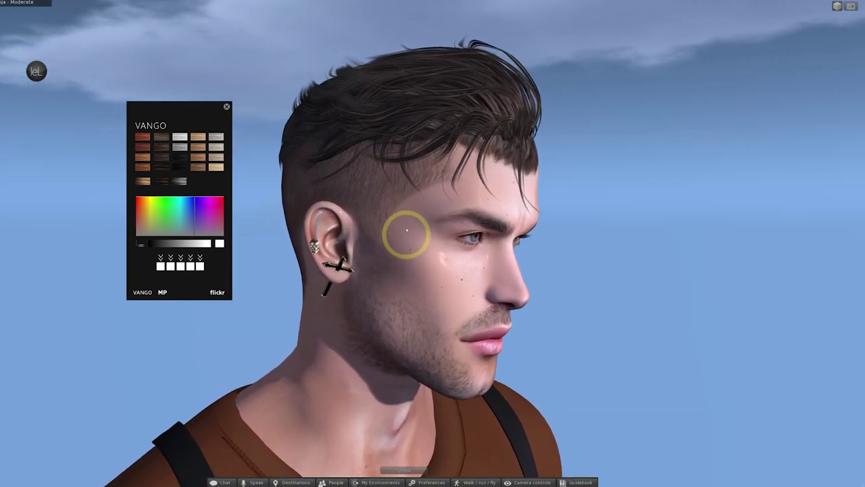
left_click(442, 102)
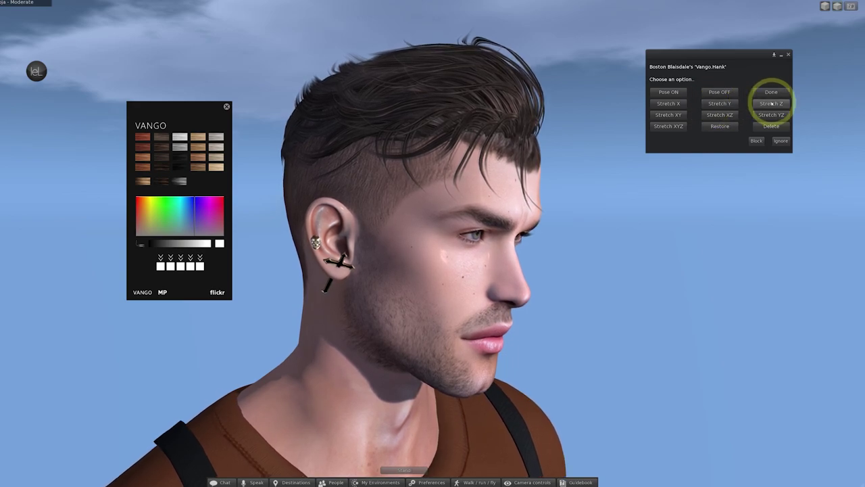
left_click(669, 127)
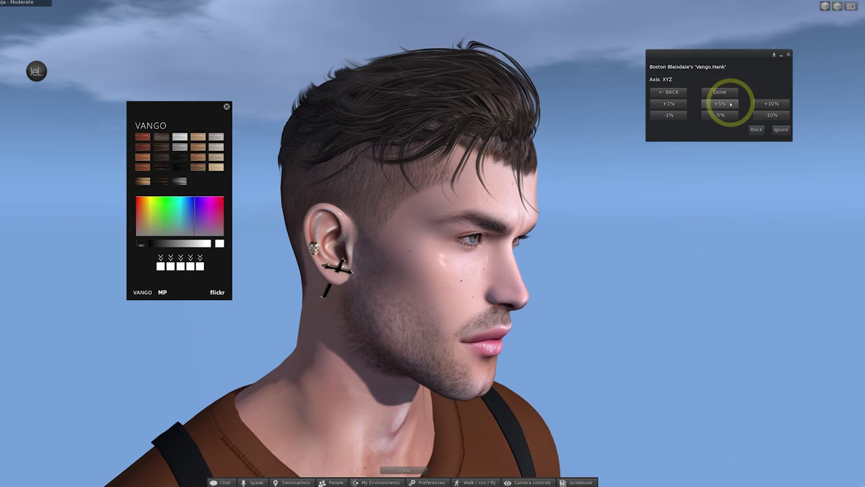
left_click(731, 103)
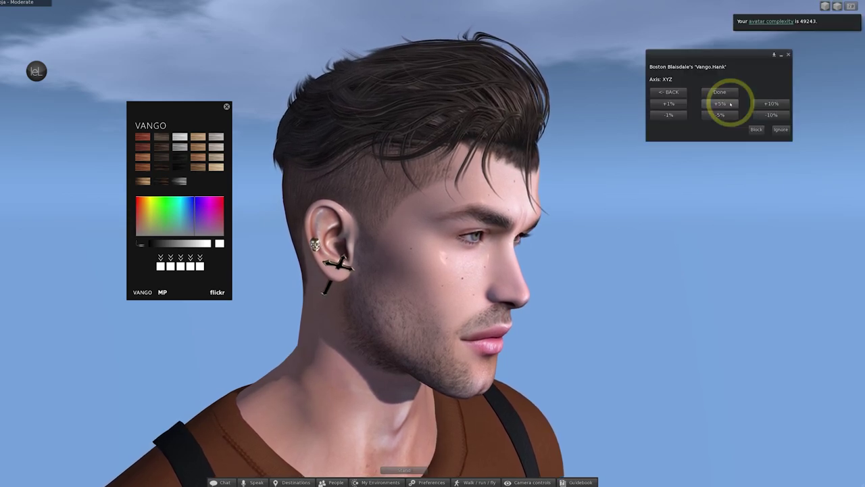
left_click(730, 104)
left_click_drag(457, 236, 402, 241)
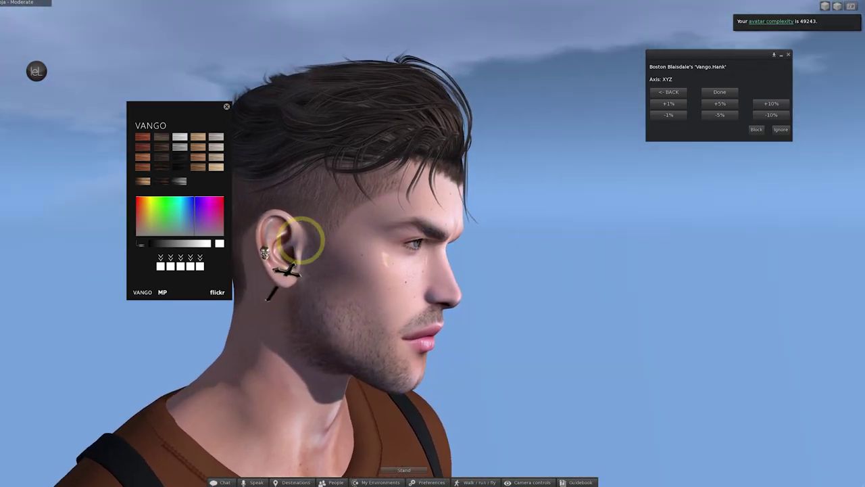
left_click_drag(305, 242, 405, 243)
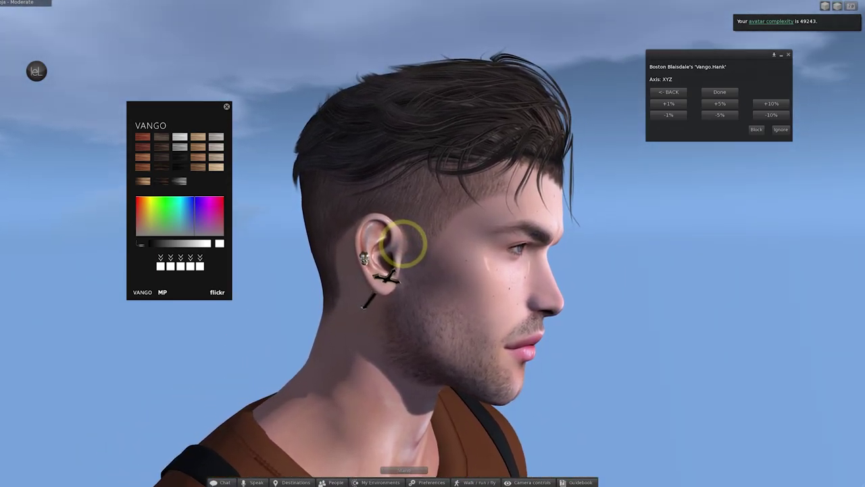
scroll(404, 244, "up", 1)
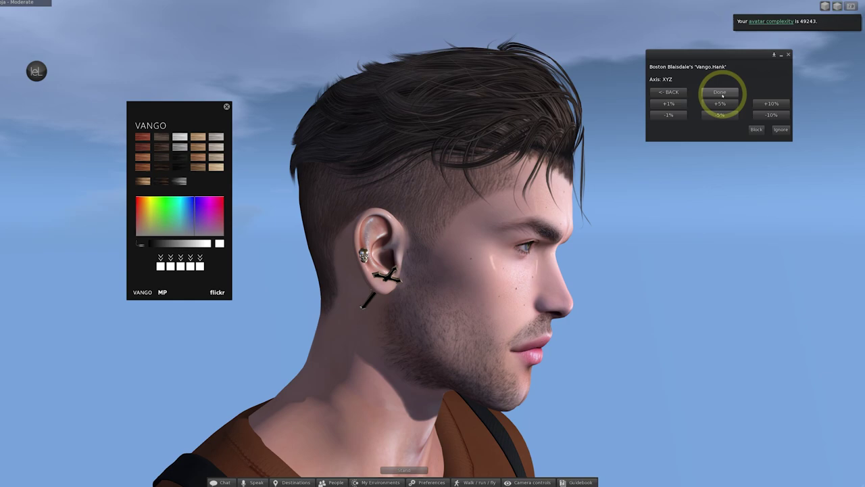
left_click(722, 94)
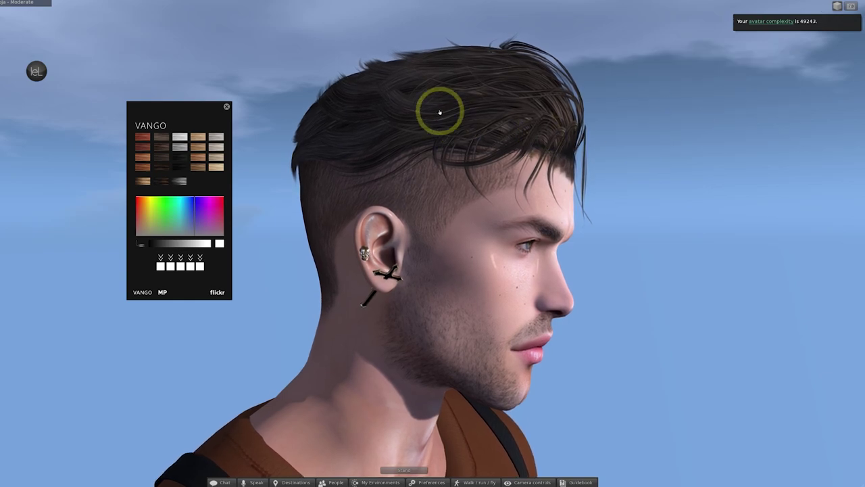
- Edit the worn Vango.Hank hair, nudge it slightly along the green Y axis, then deselect it
right_click(461, 110)
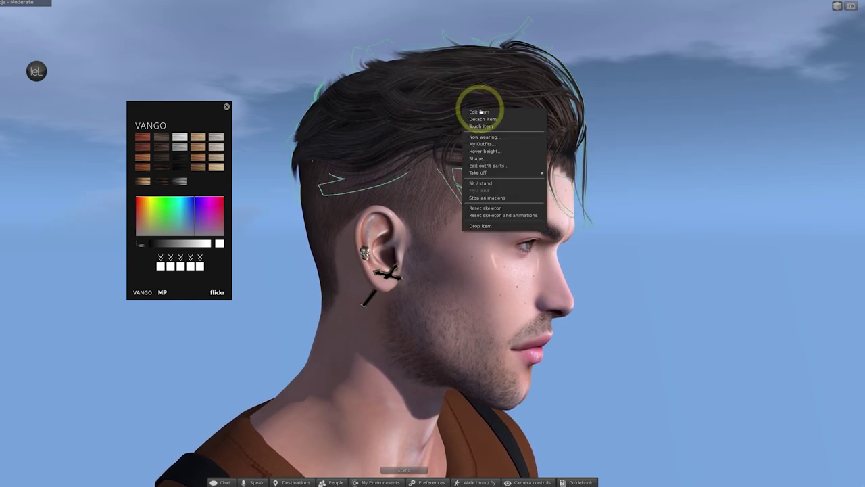
left_click(479, 112)
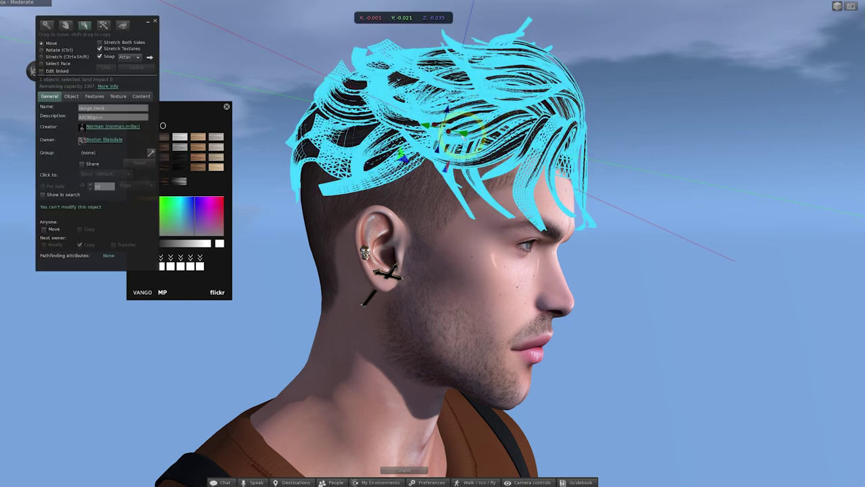
left_click_drag(464, 133, 478, 111)
key("ctrl")
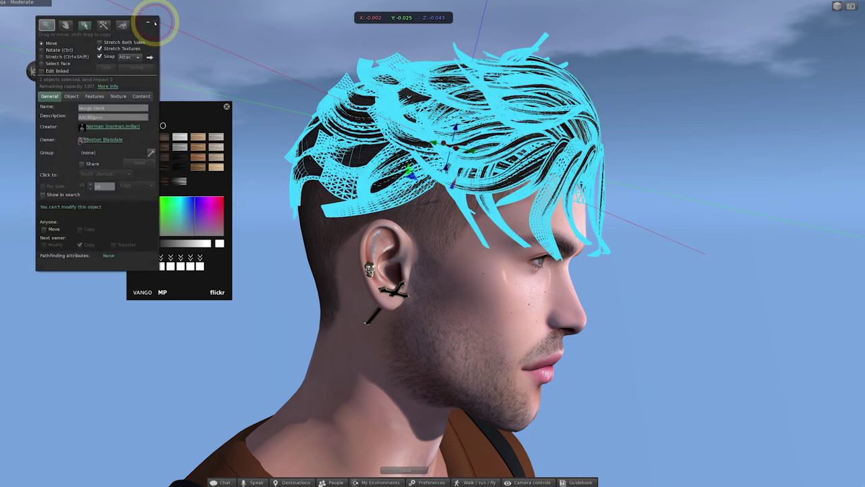
left_click(155, 23)
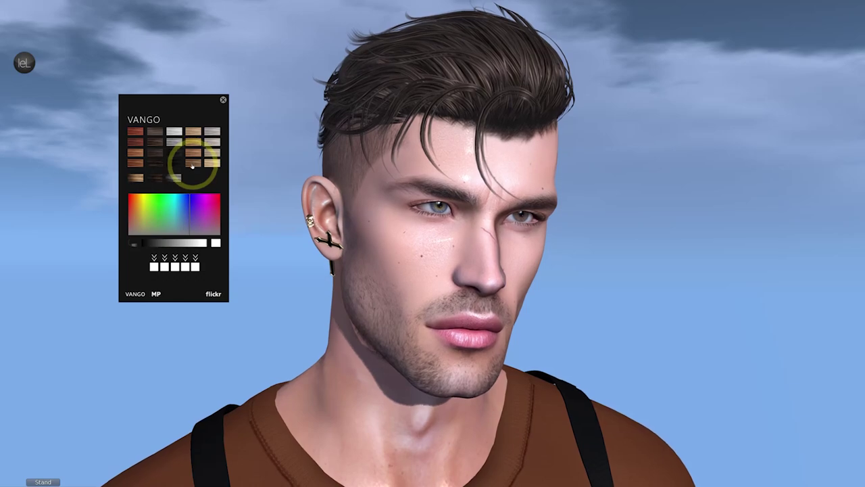
- Recolour the Hank hair blonde, silver, red, then black, and select the worn Hairbase / Brown in inventory
left_click(212, 163)
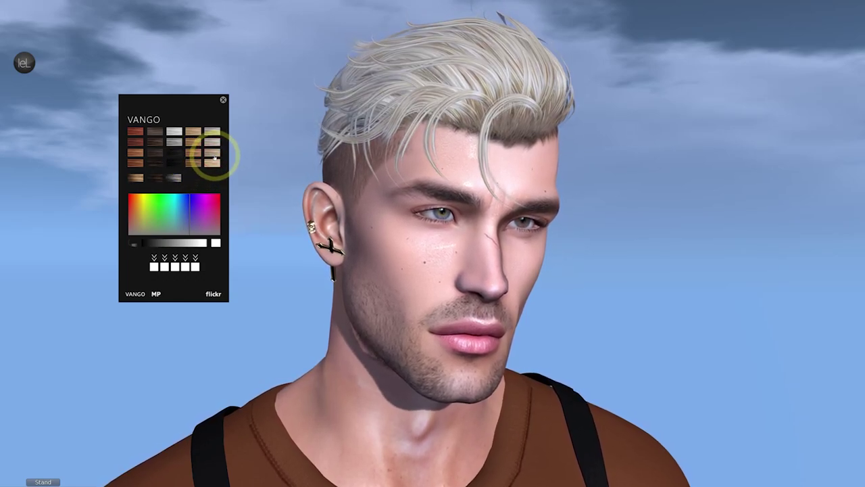
left_click(212, 133)
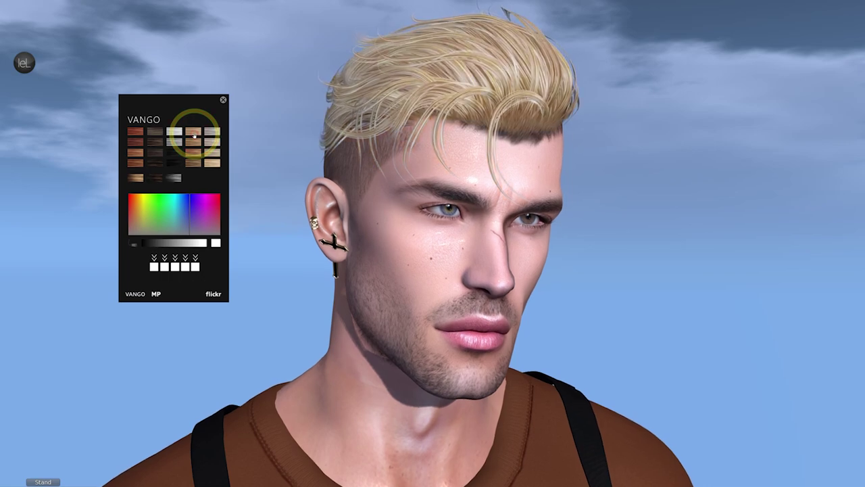
left_click(137, 175)
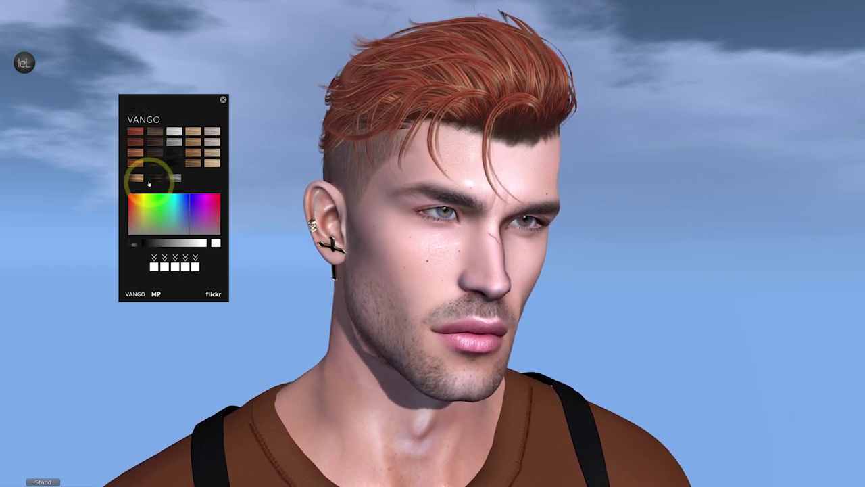
left_click(176, 171)
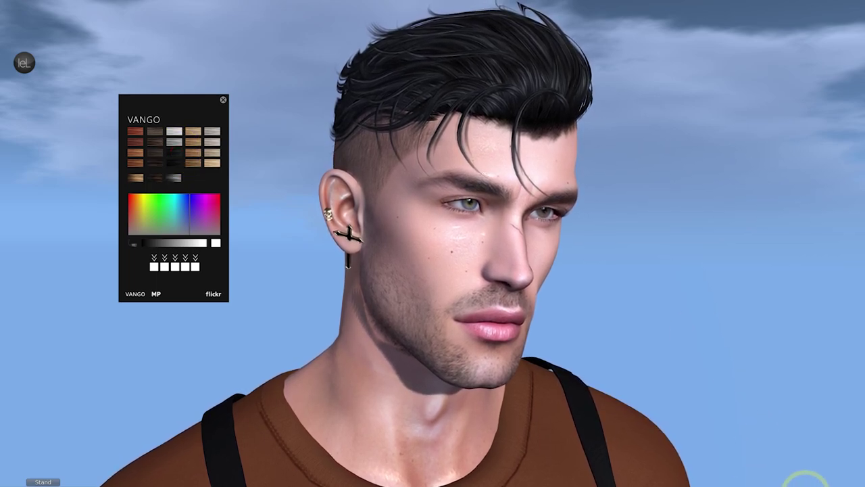
key("ctrl+i")
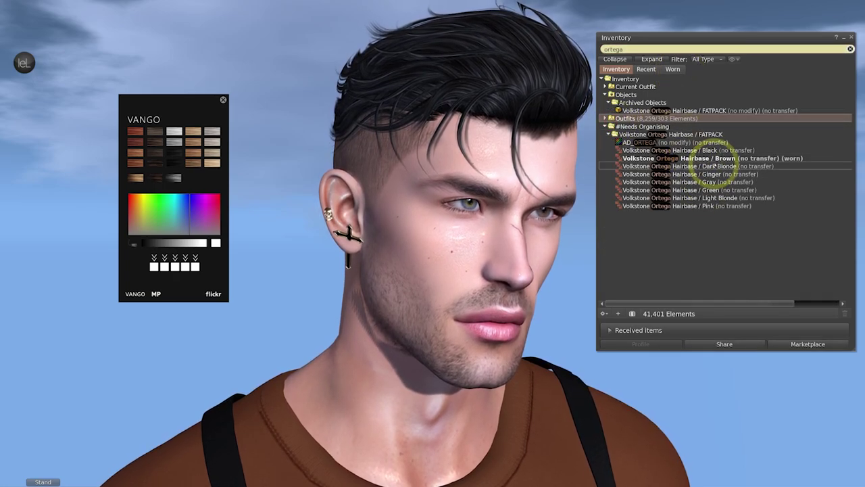
right_click(725, 158)
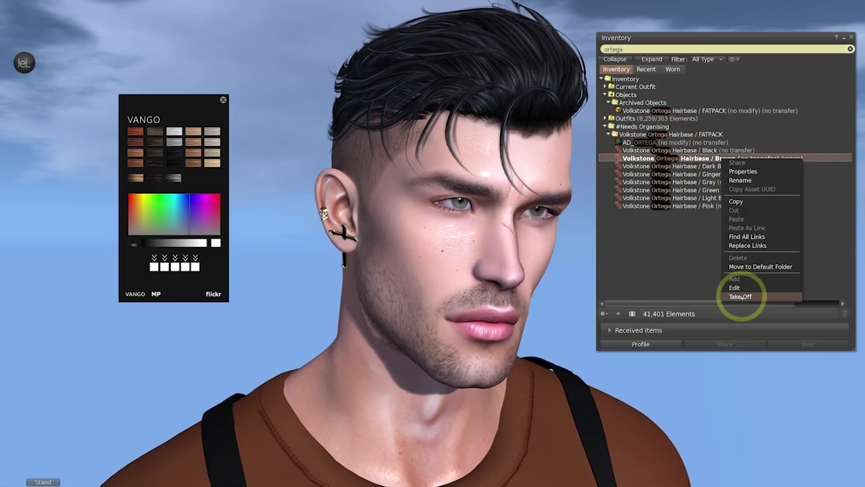
- Take off Ortega Hairbase / Brown, add Hairbase / Black, and pick a custom tint on the colour wheel
left_click(742, 296)
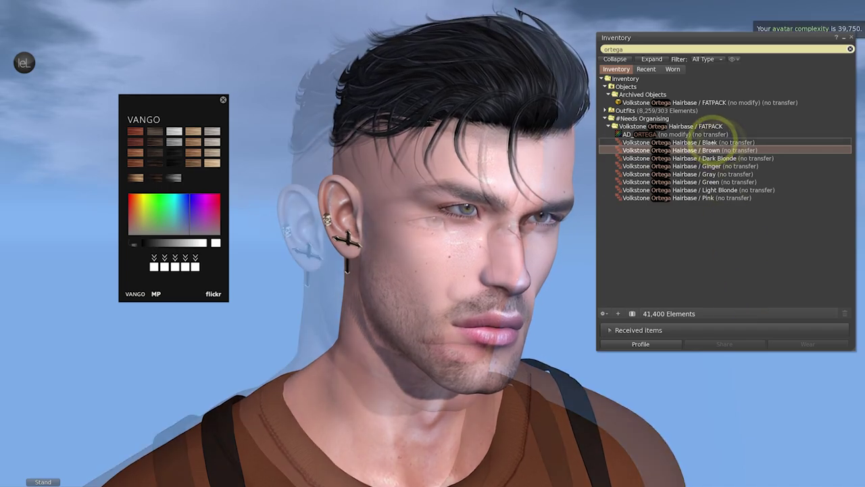
right_click(718, 143)
left_click(735, 268)
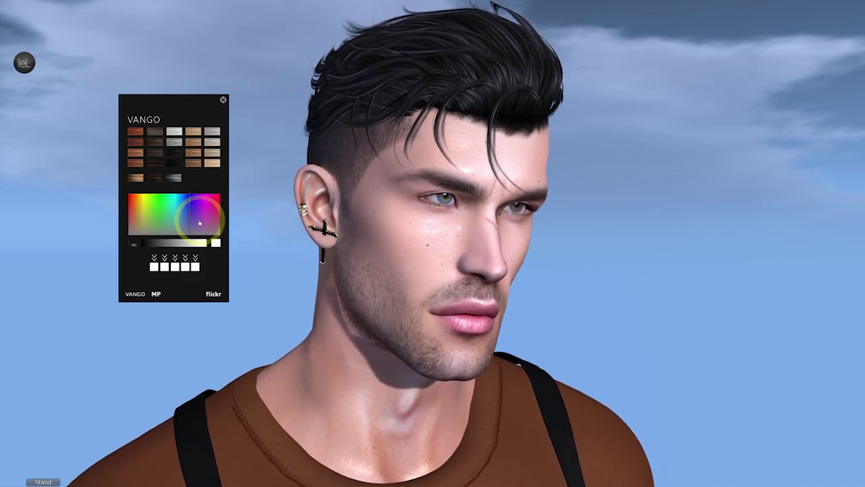
mouse_move(199, 222)
left_mouse_down()
mouse_move(175, 202)
mouse_move(183, 203)
mouse_move(183, 232)
mouse_move(164, 249)
mouse_move(207, 243)
left_mouse_up()
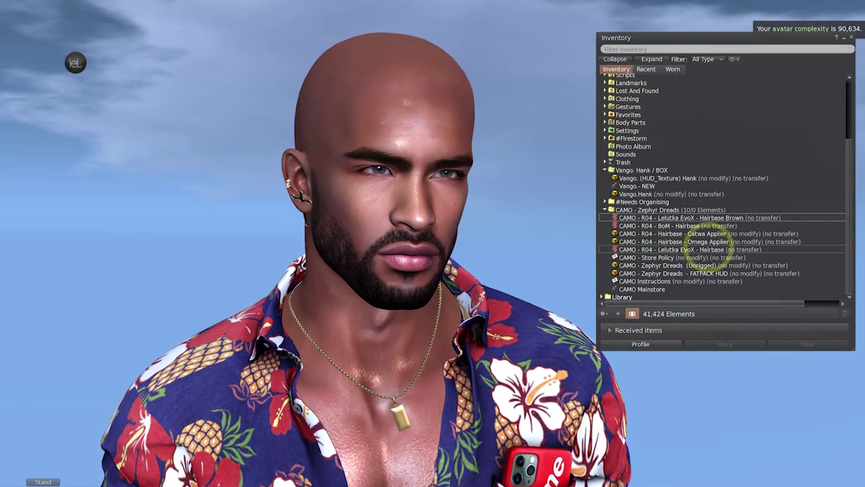
- Add 'Lelutka EvoX - Hairbase Brown', then 'Zephyr Dreads (Unrigged)' to the avatar
left_click(701, 217)
right_click(701, 216)
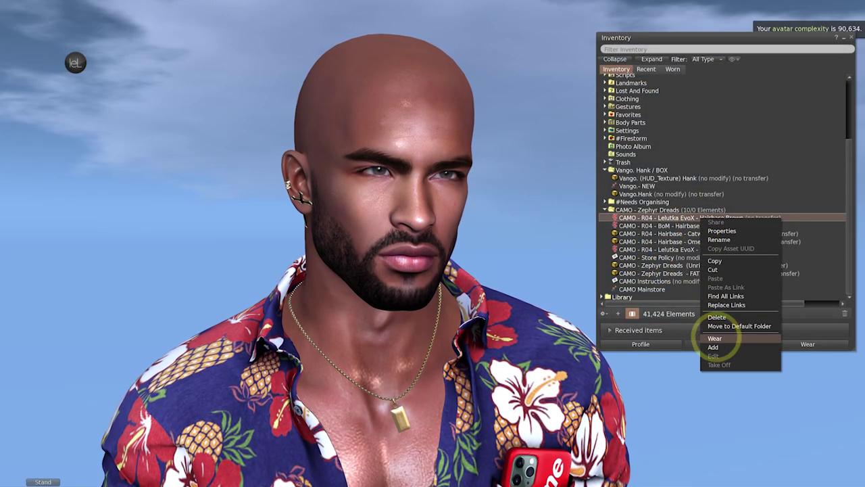
left_click(719, 346)
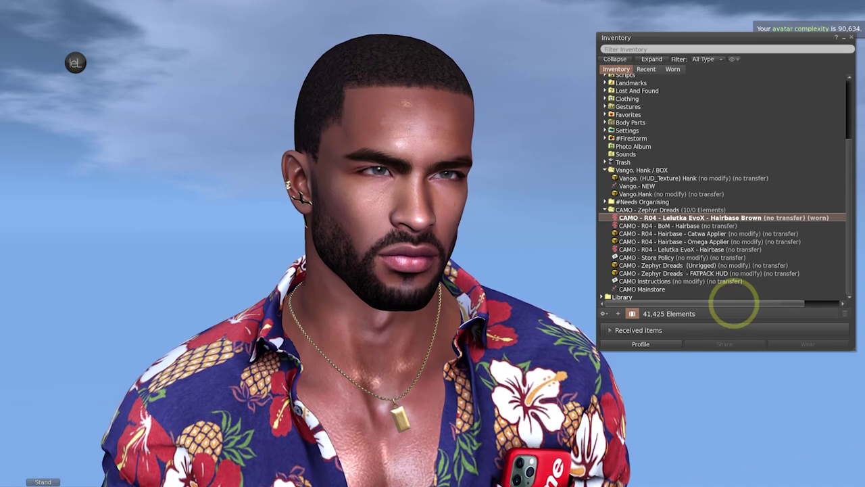
left_click(705, 266)
right_click(710, 269)
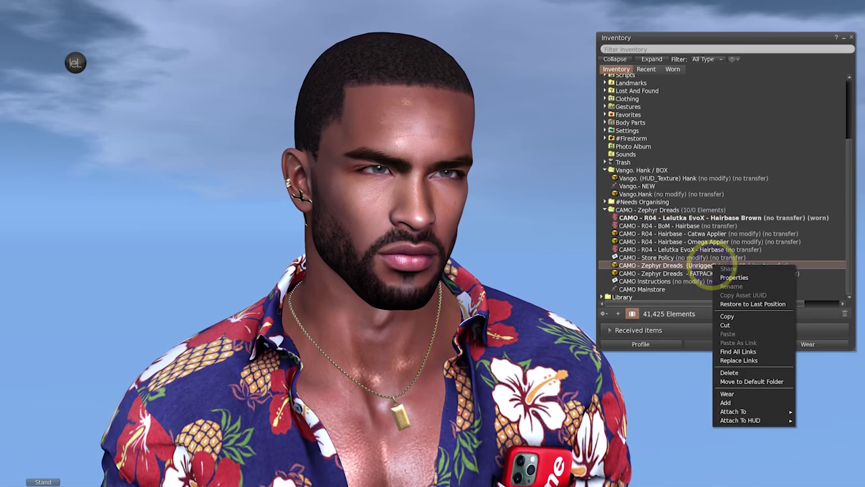
left_click(725, 402)
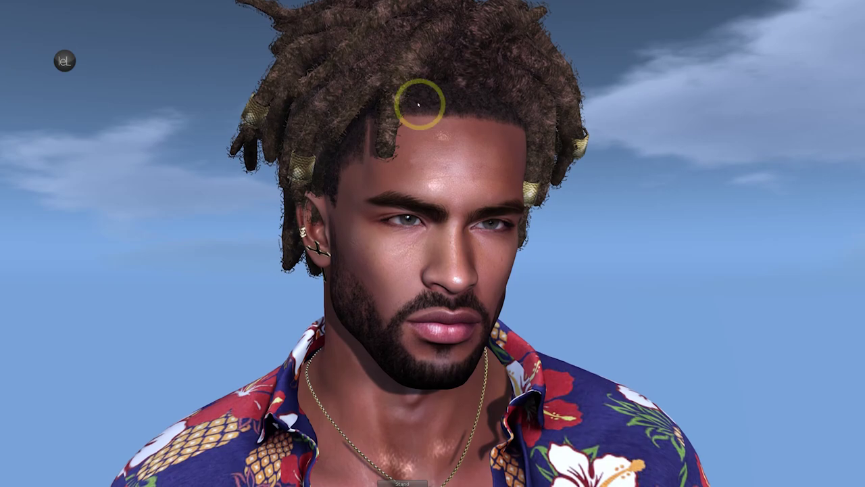
- Lower the worn dreads slightly on the head and switch them to style 02
right_click(402, 54)
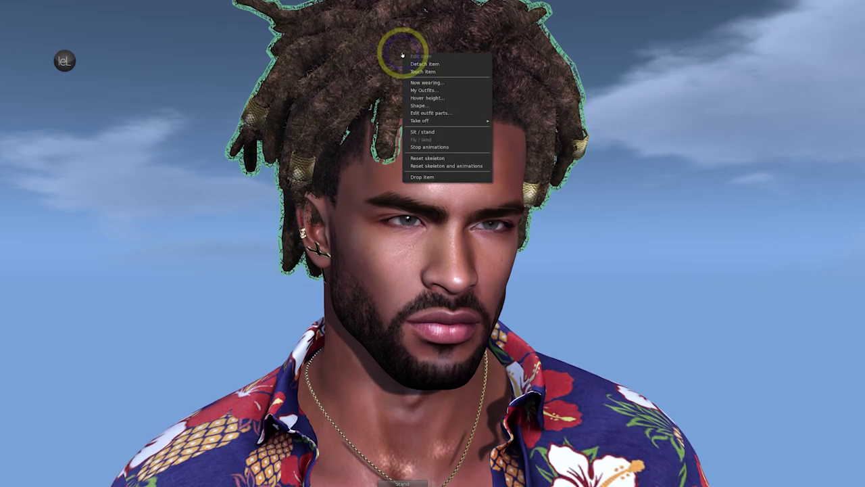
left_click(443, 58)
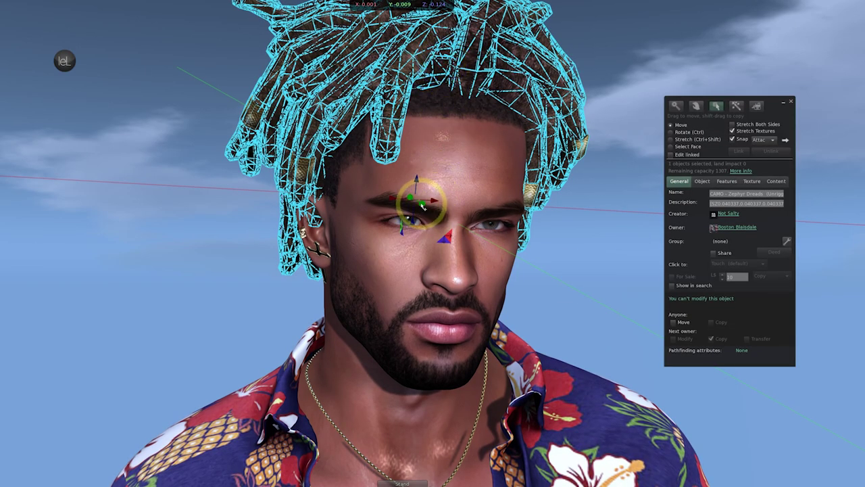
left_click_drag(419, 177, 422, 217)
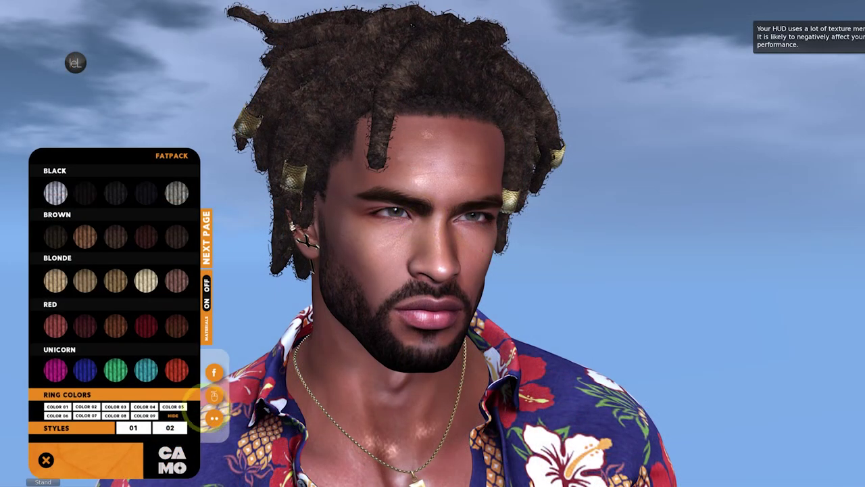
left_click(170, 428)
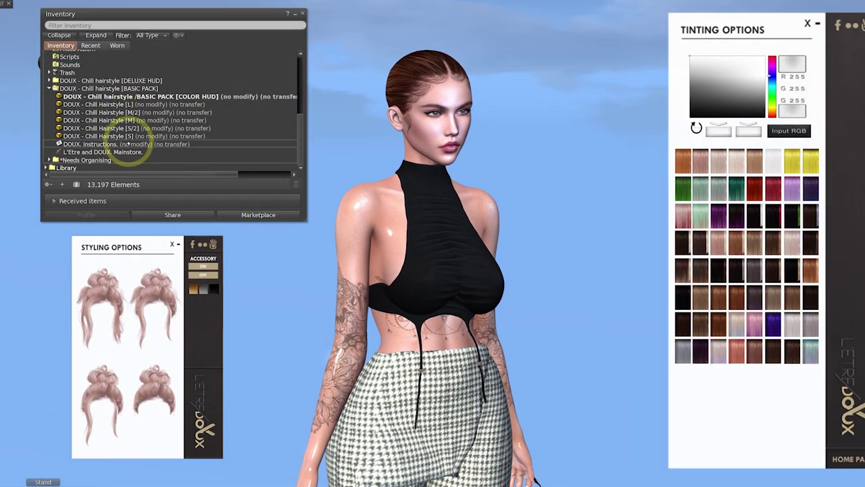
- Add 'DOUX - Chill Hairstyle [S/2]' from Inventory to the avatar
left_click(130, 127)
right_click(131, 127)
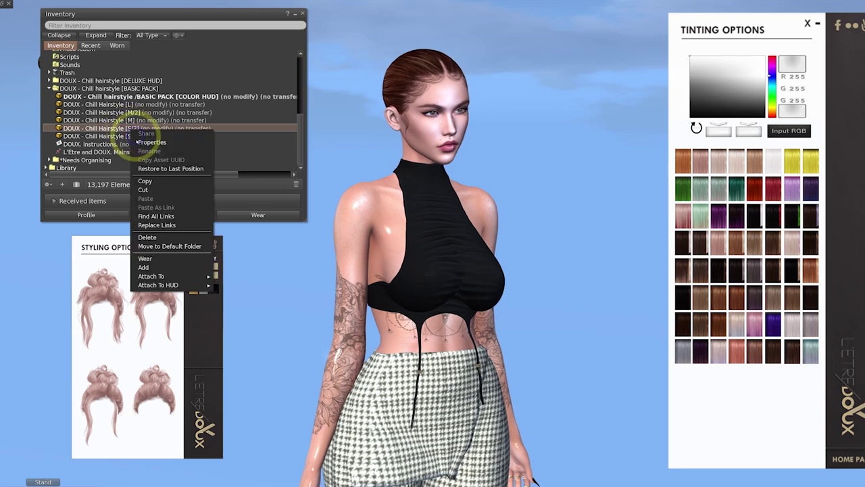
left_click(152, 267)
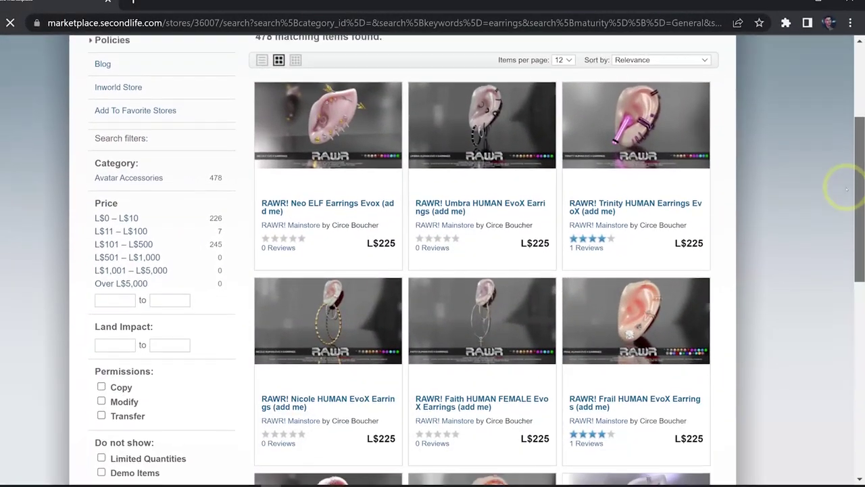
scroll(843, 196, "down", 2)
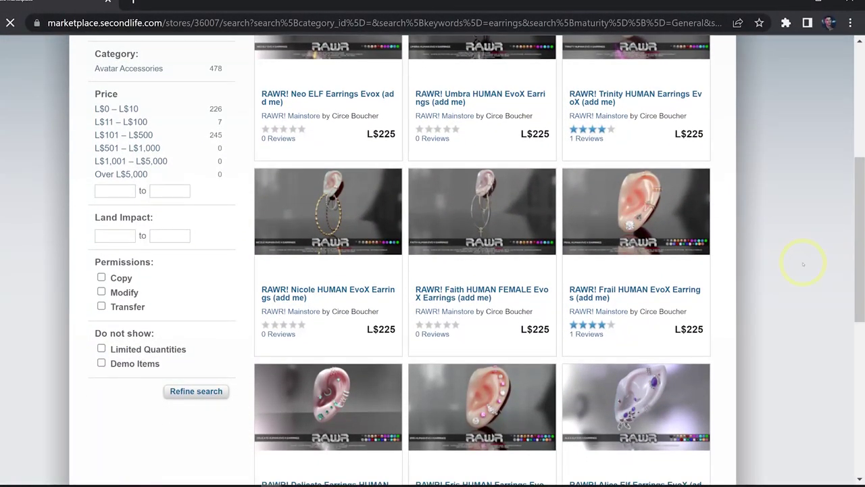
- Open the RAWR! Faith HUMAN FEMALE EvoX Earrings listing, view its enlarged image, then close it
left_click(501, 297)
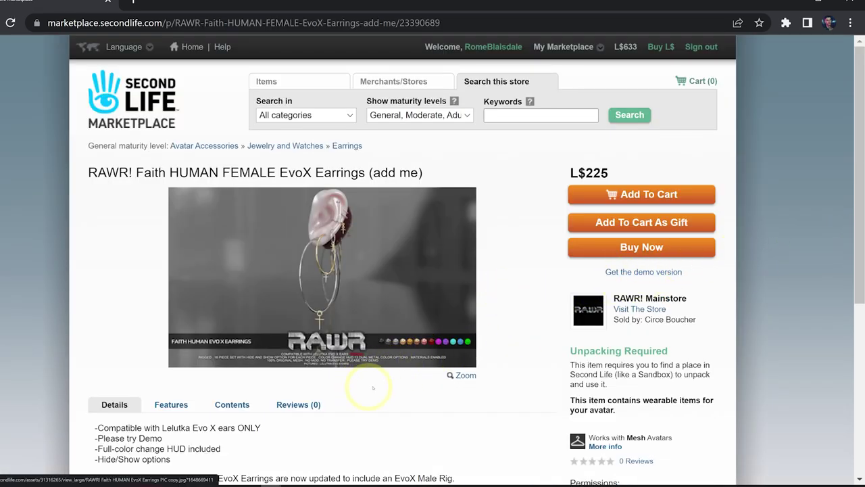
left_click(460, 380)
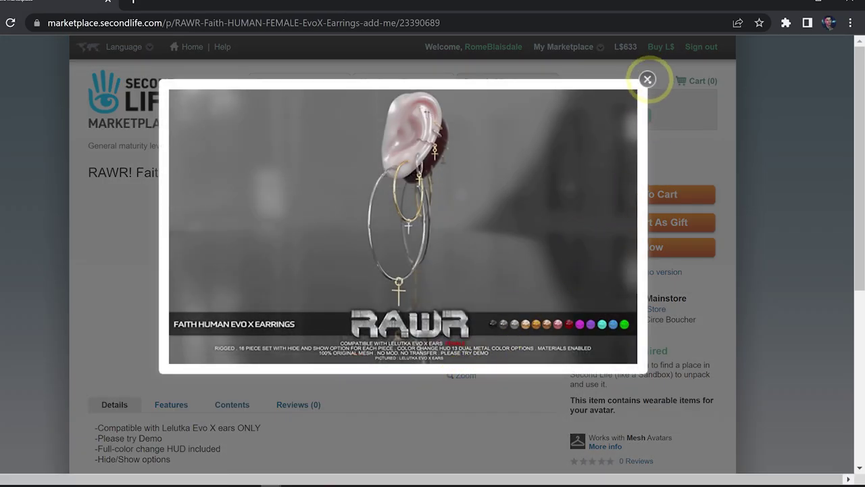
left_click(647, 79)
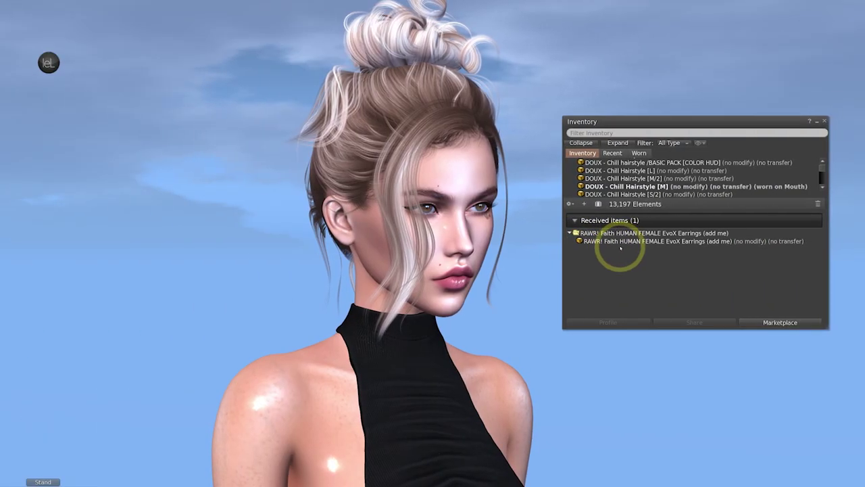
- Unpack the RAWR Faith earrings add-me box and accept the delivered folder
left_click(585, 242)
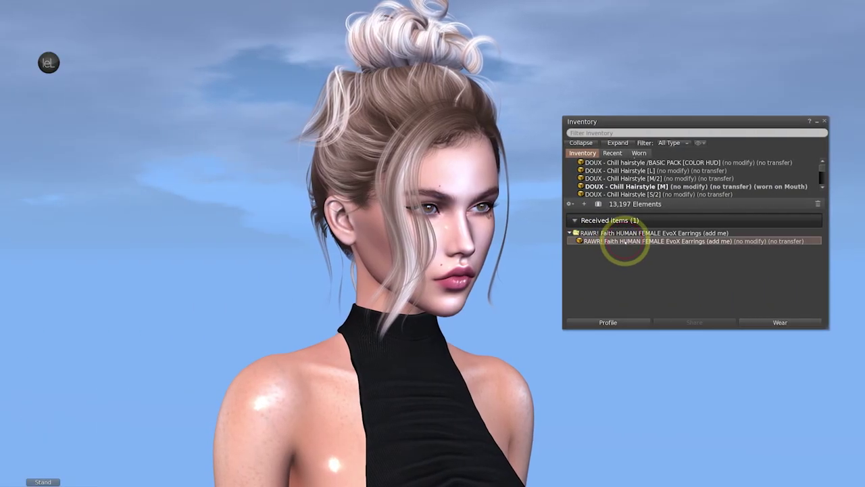
right_click(626, 241)
left_click(650, 370)
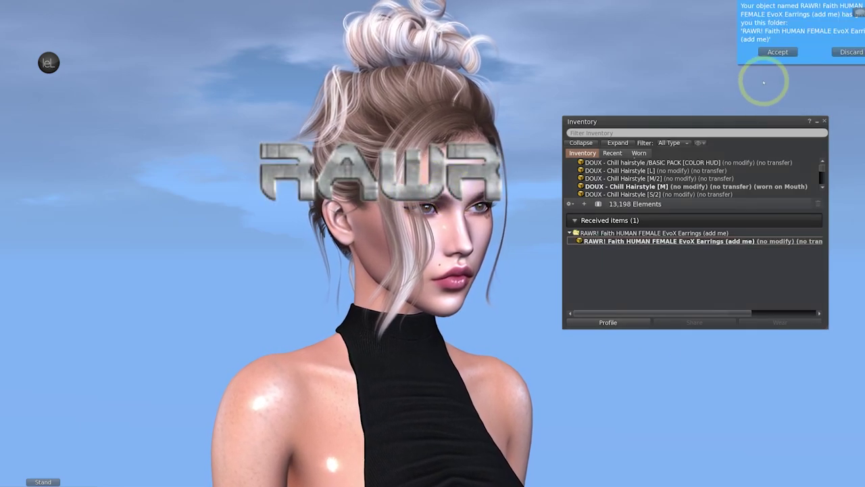
left_click(778, 52)
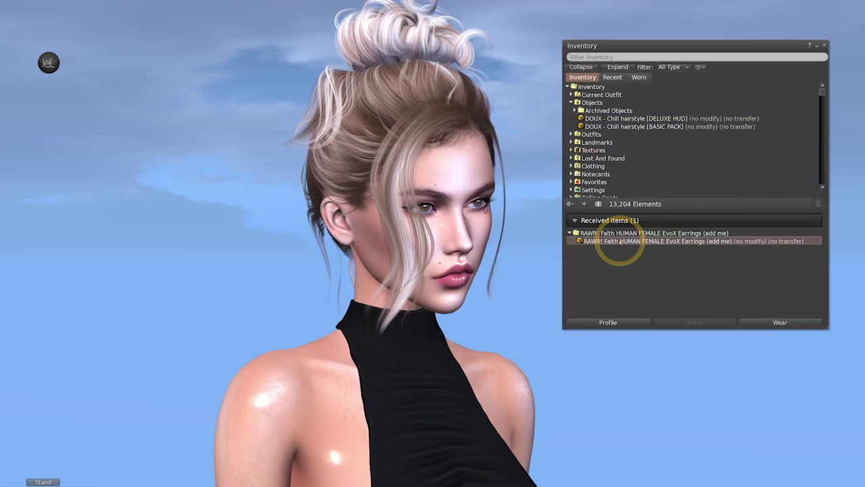
- Delete the leftover earrings entry from Received items
double_click(609, 109)
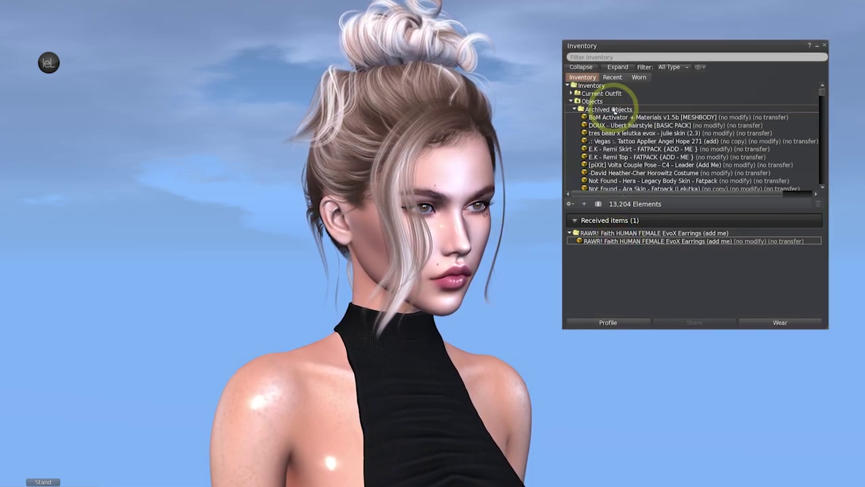
double_click(609, 86)
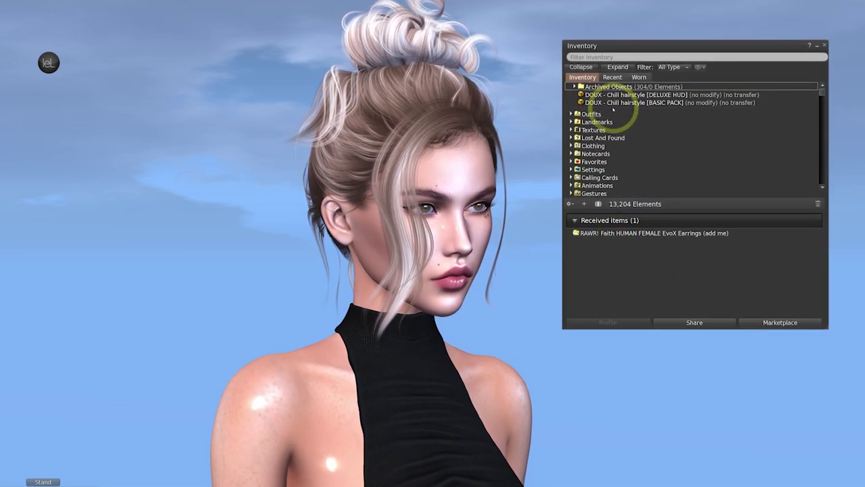
left_click(684, 233)
right_click(668, 232)
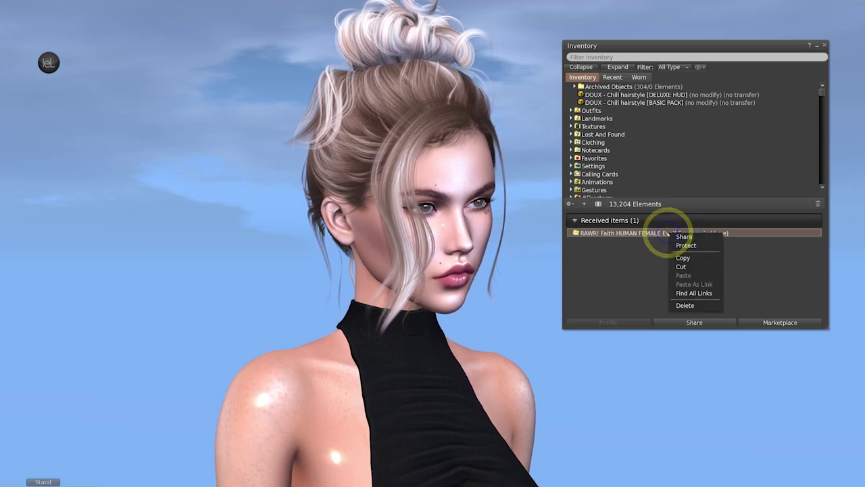
left_click(679, 305)
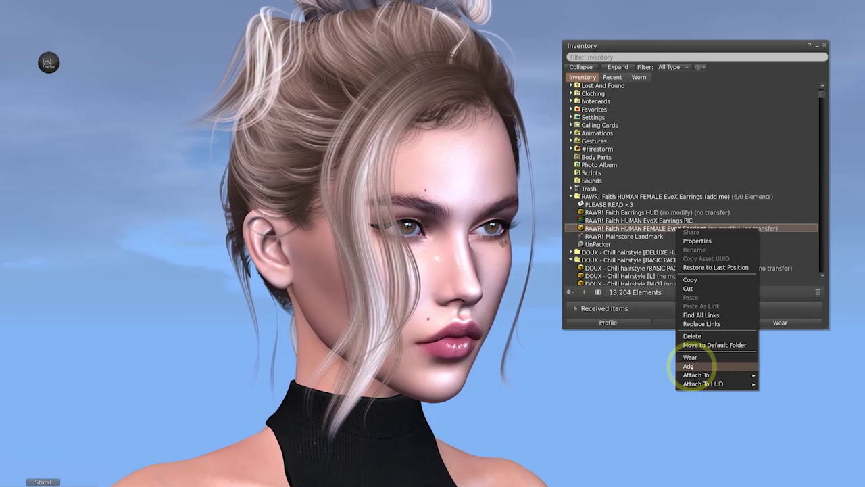
- Wear the RAWR Faith earrings and attach the Faith Earrings HUD
left_click(690, 366)
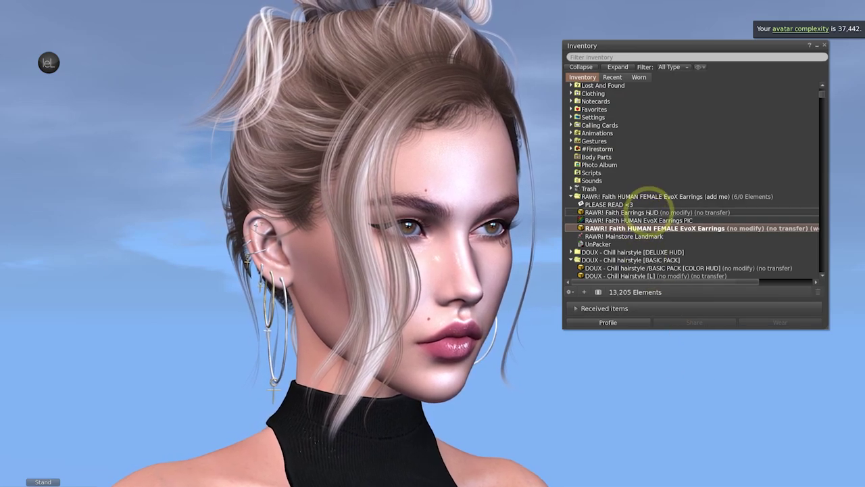
right_click(649, 212)
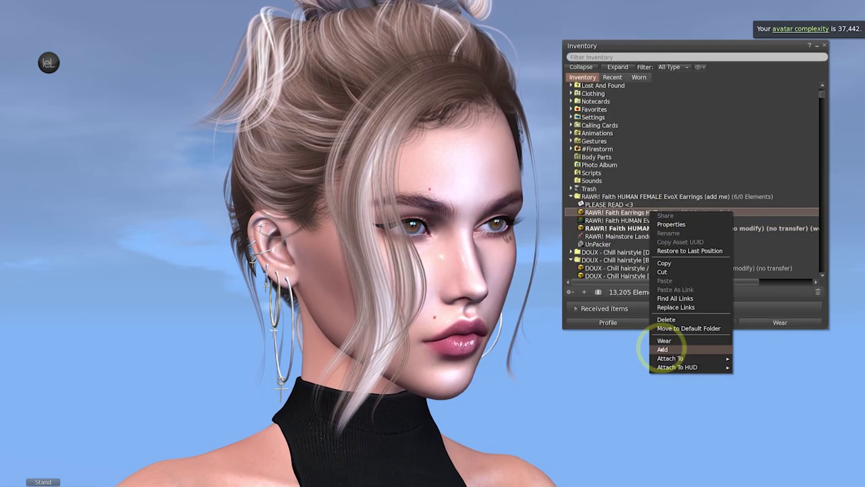
left_click(663, 349)
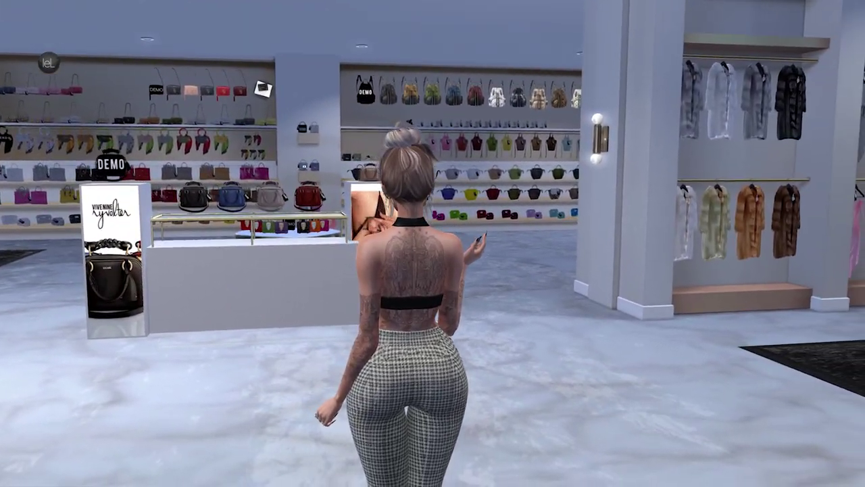
- Pay the vendor for the black Gabardine Backpack and wear it
left_click(361, 198)
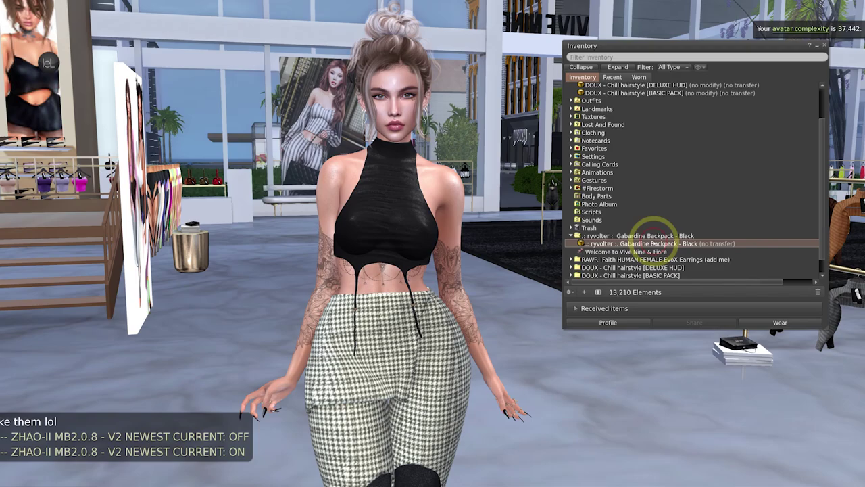
right_click(653, 242)
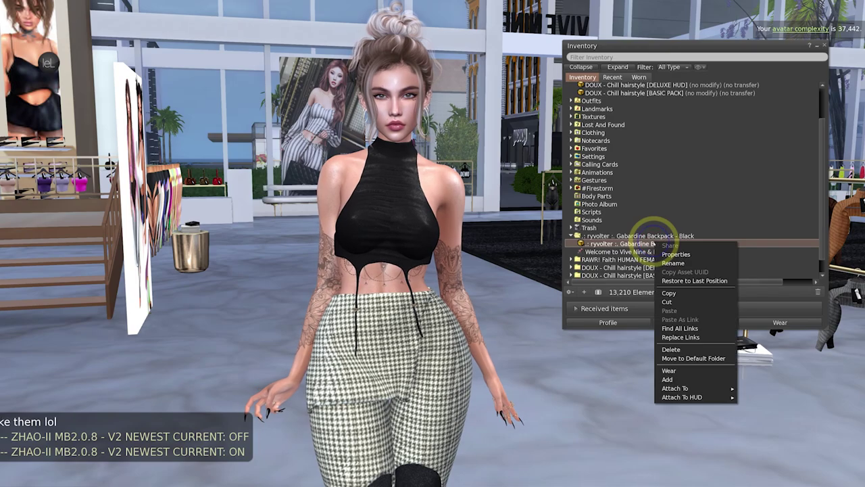
left_click(668, 379)
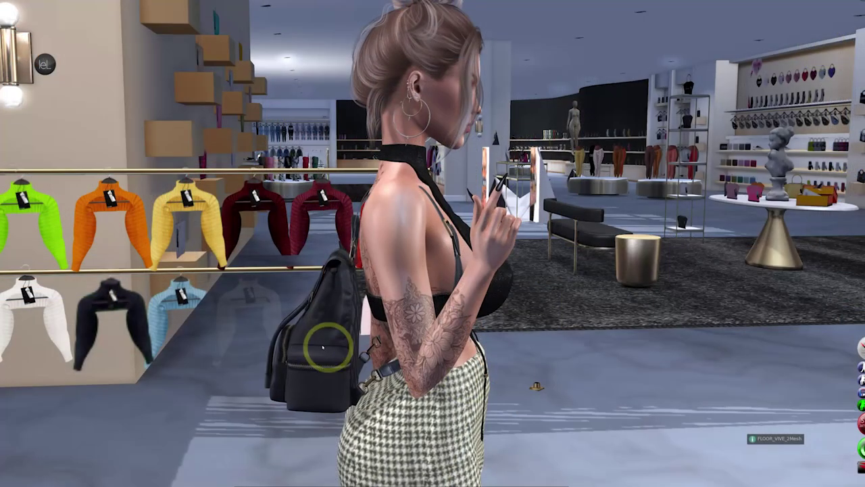
- Adjust the worn backpack's position along the green axis with Edit Item
right_click(318, 341)
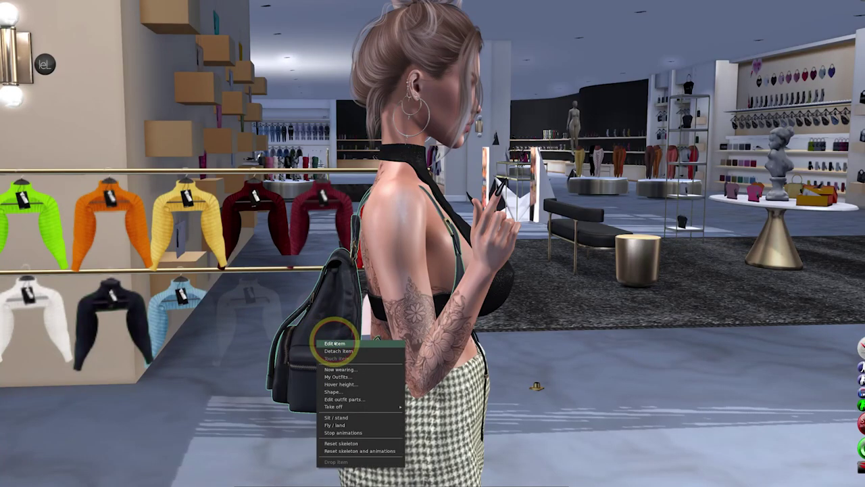
left_click(335, 343)
left_click_drag(364, 269, 364, 263)
key("Escape")
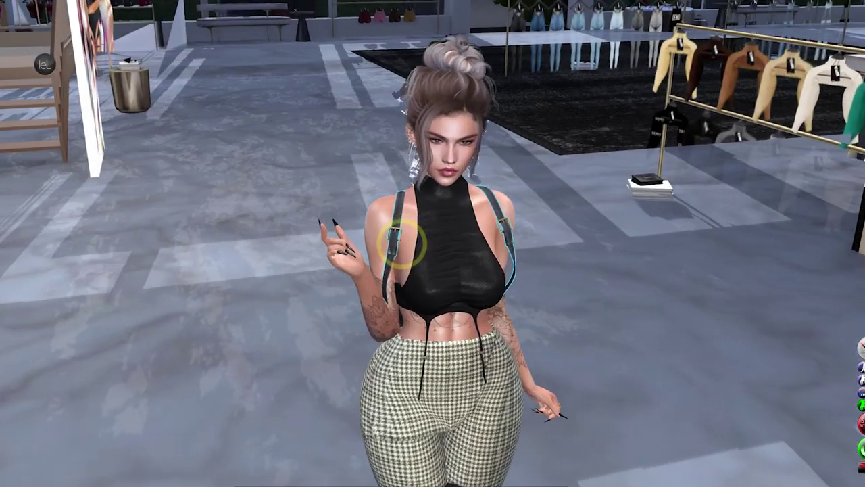
key("ctrl+3")
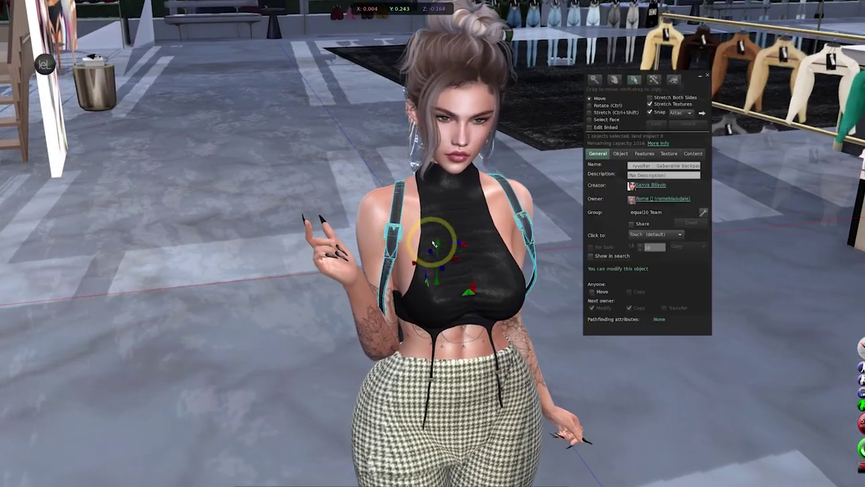
left_click_drag(438, 242, 437, 242)
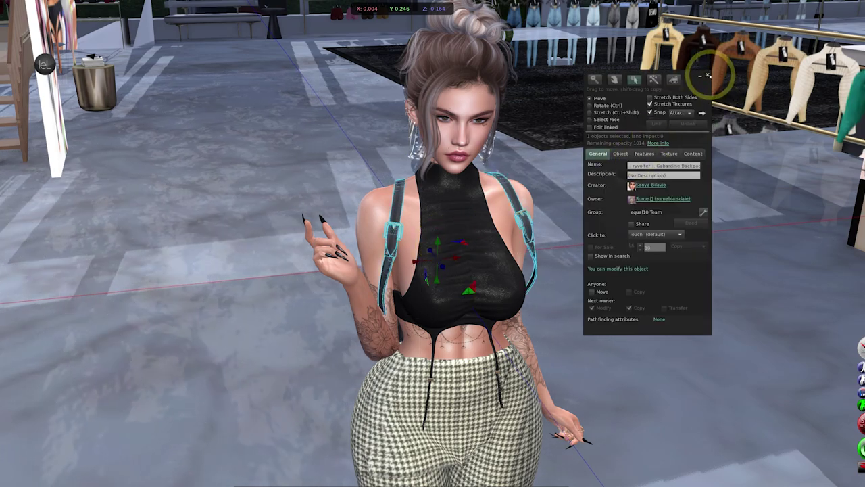
key("Escape")
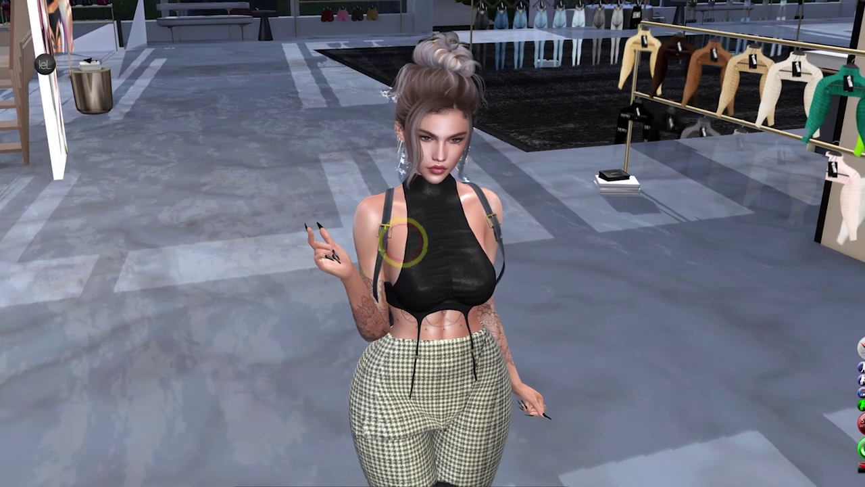
- Reset the camera behind the avatar and turn it to show the backpack
scroll(404, 242, "up", 3)
key("Escape")
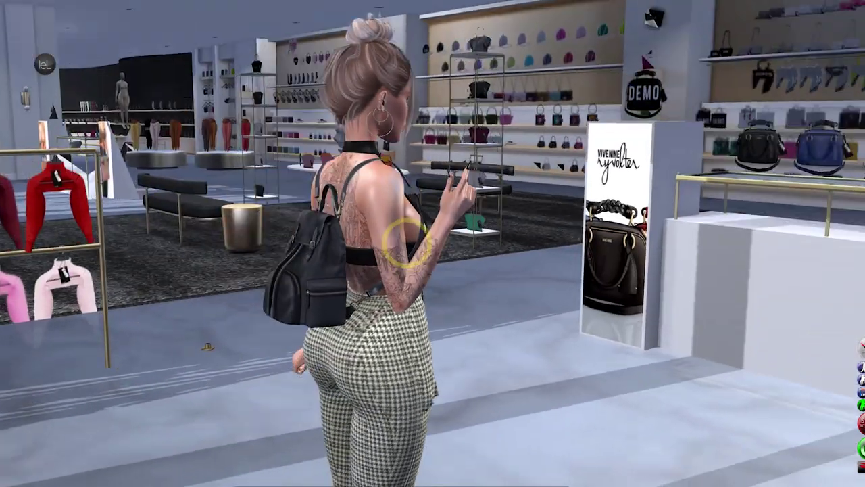
key("Right")
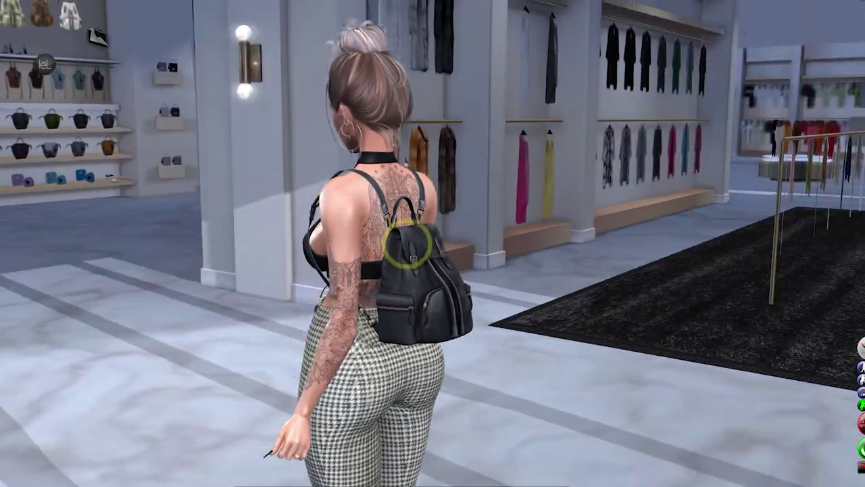
key("Right")
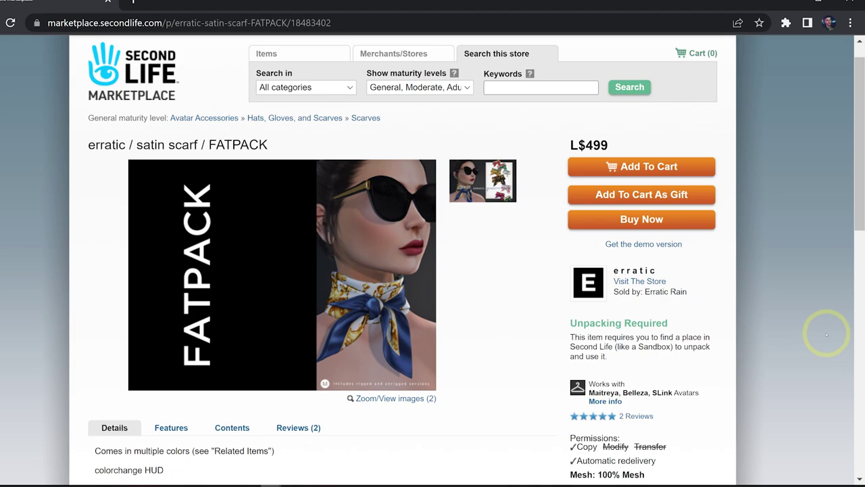
- Buy the erratic satin scarf FATPACK and confirm payment of L$499
left_click(628, 227)
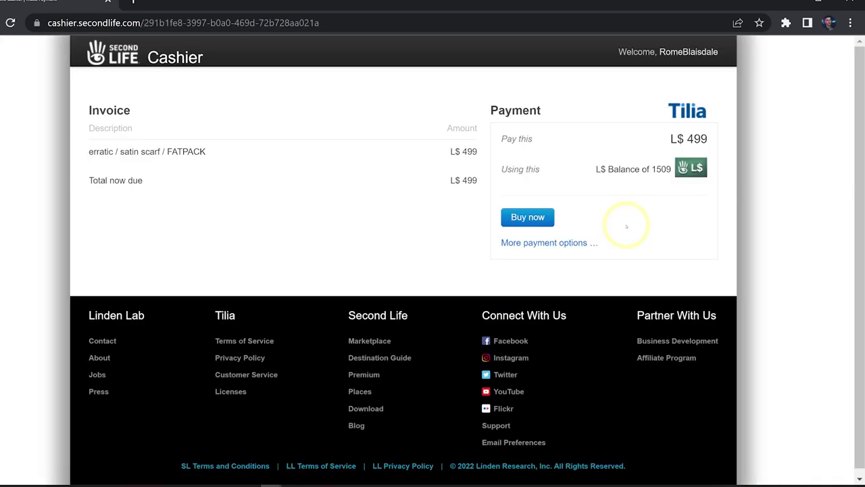
left_click(534, 219)
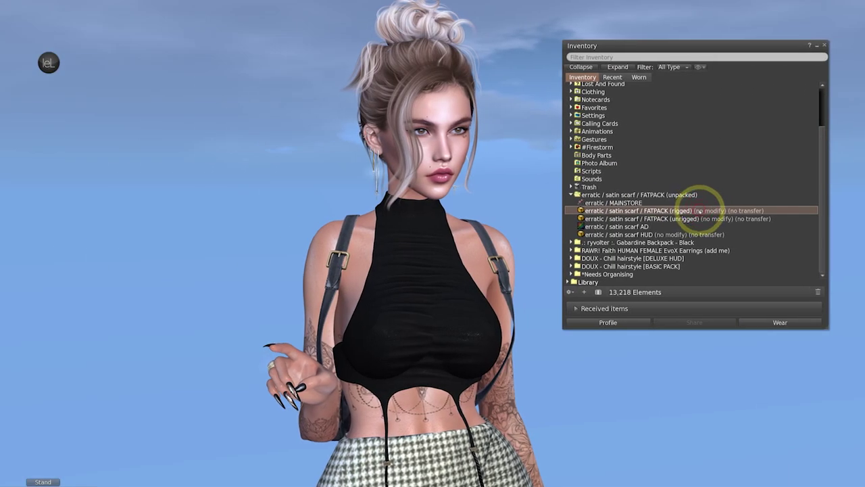
- Wear the rigged satin scarf, attach its colour HUD, and choose a gold pattern
right_click(707, 210)
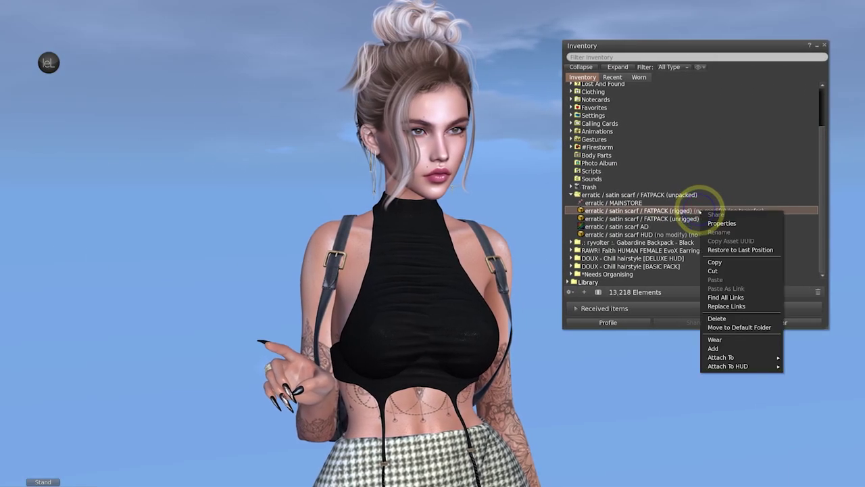
left_click(715, 348)
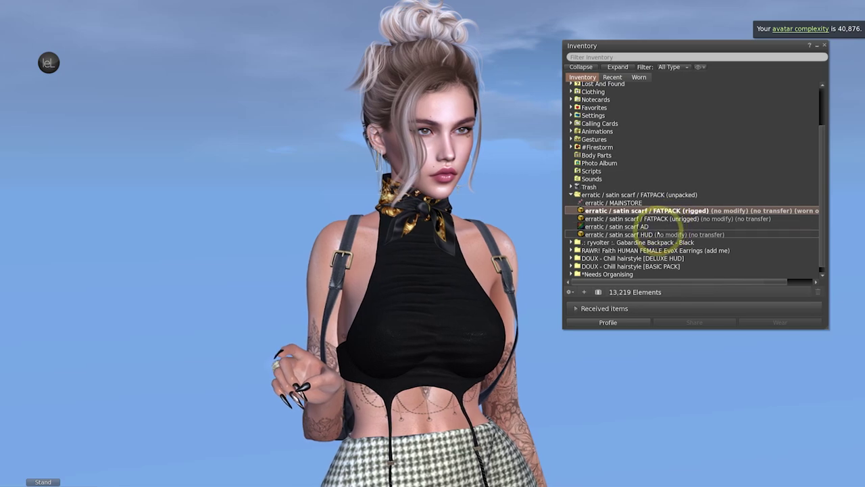
right_click(659, 233)
left_click(676, 368)
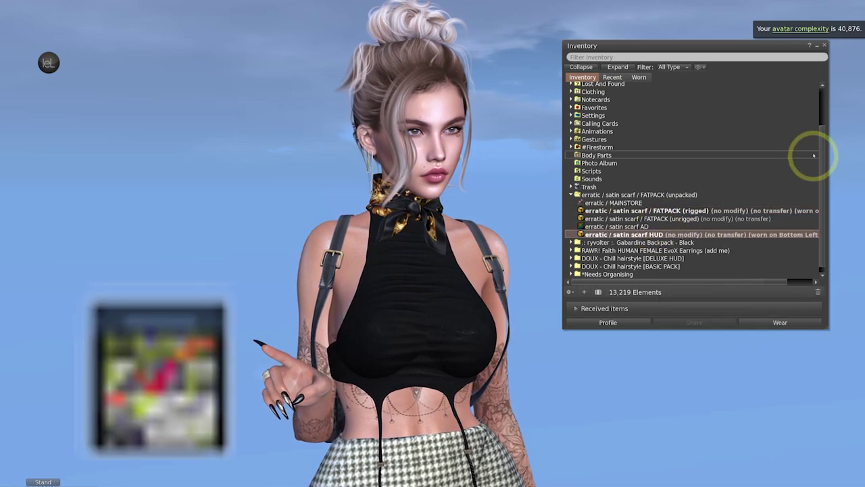
left_click(824, 46)
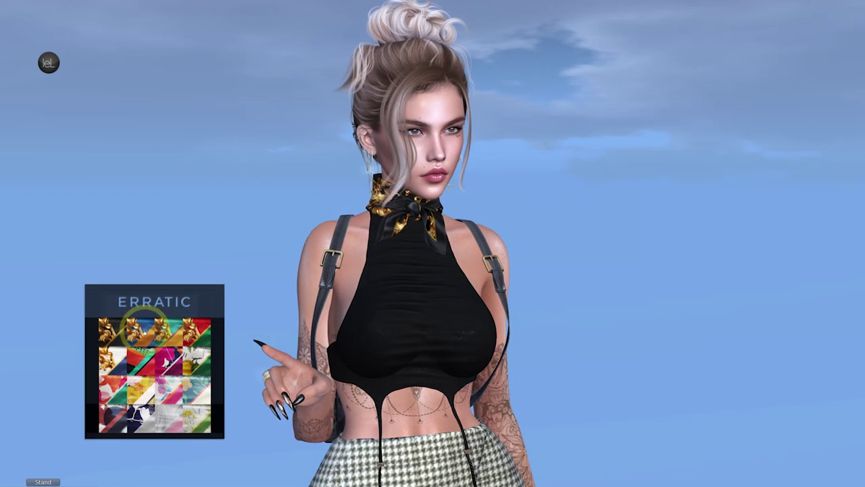